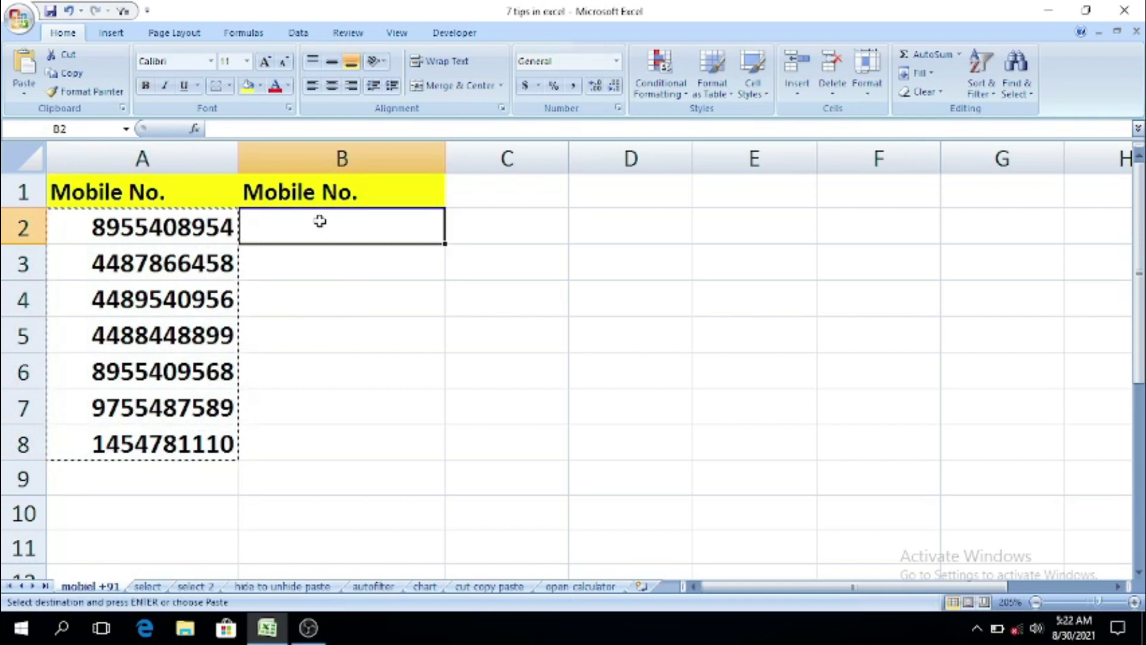
# - Paste the copied mobile numbers from column A into column B, starting at B2, and end copy mode
pyautogui.click(566, 266)
pyautogui.press('Escape')
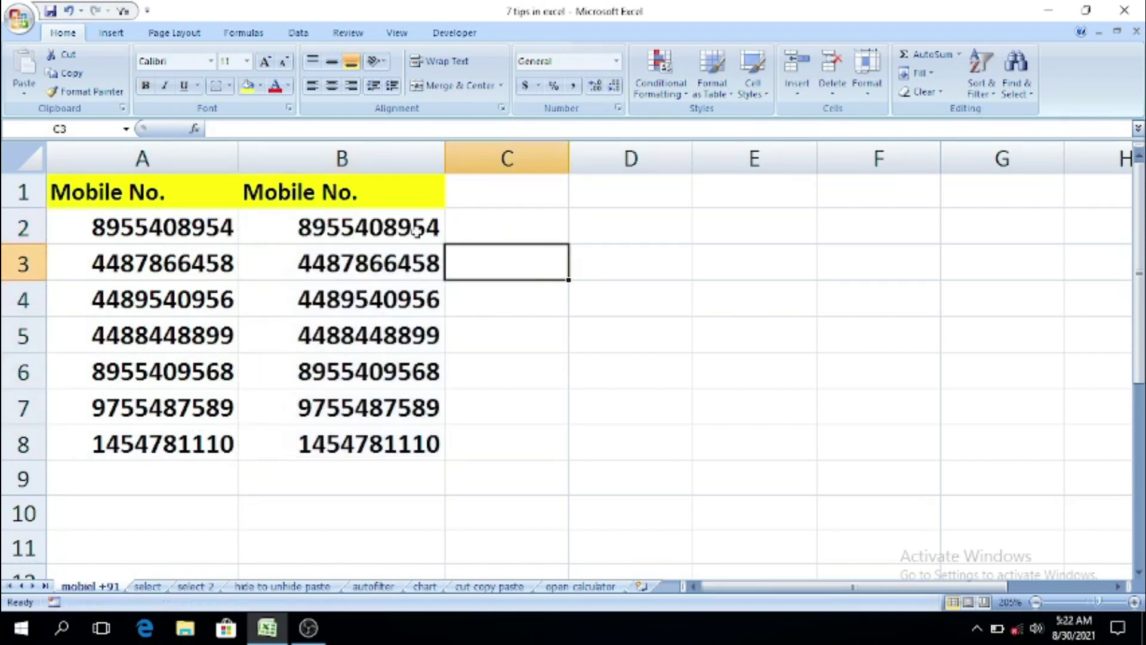
# - Apply the custom number format "+91" General to the mobile numbers in B2:B8
pyautogui.moveTo(348, 227); pyautogui.dragTo(347, 435)
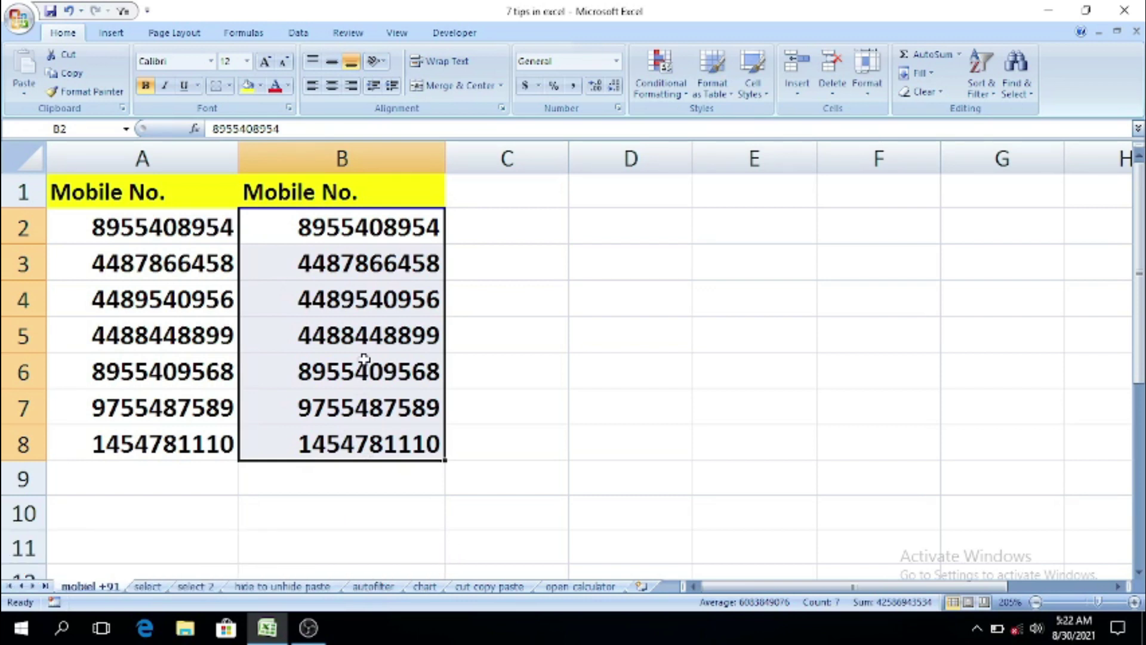
pyautogui.hotkey('ctrl', '1')
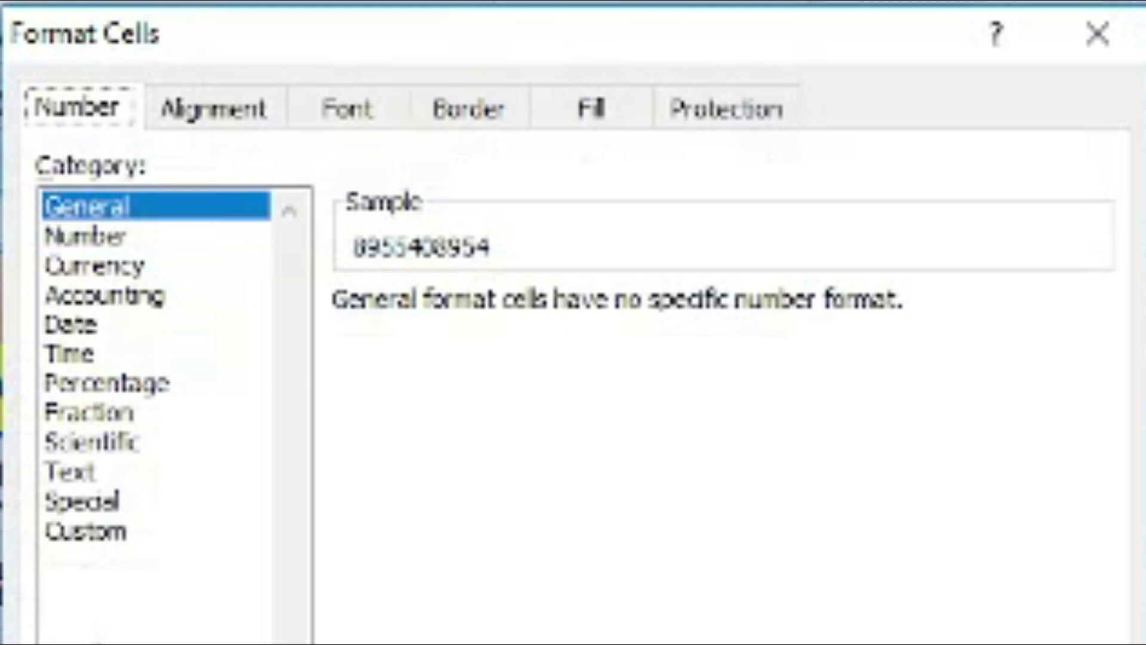
pyautogui.click(102, 537)
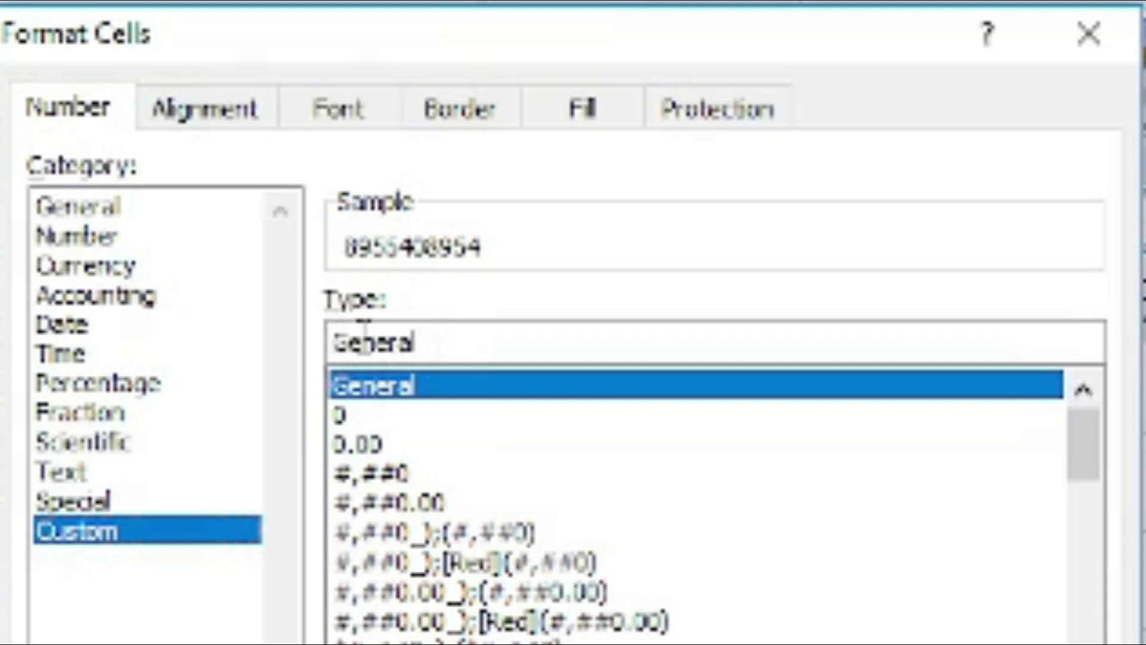
pyautogui.write('"')
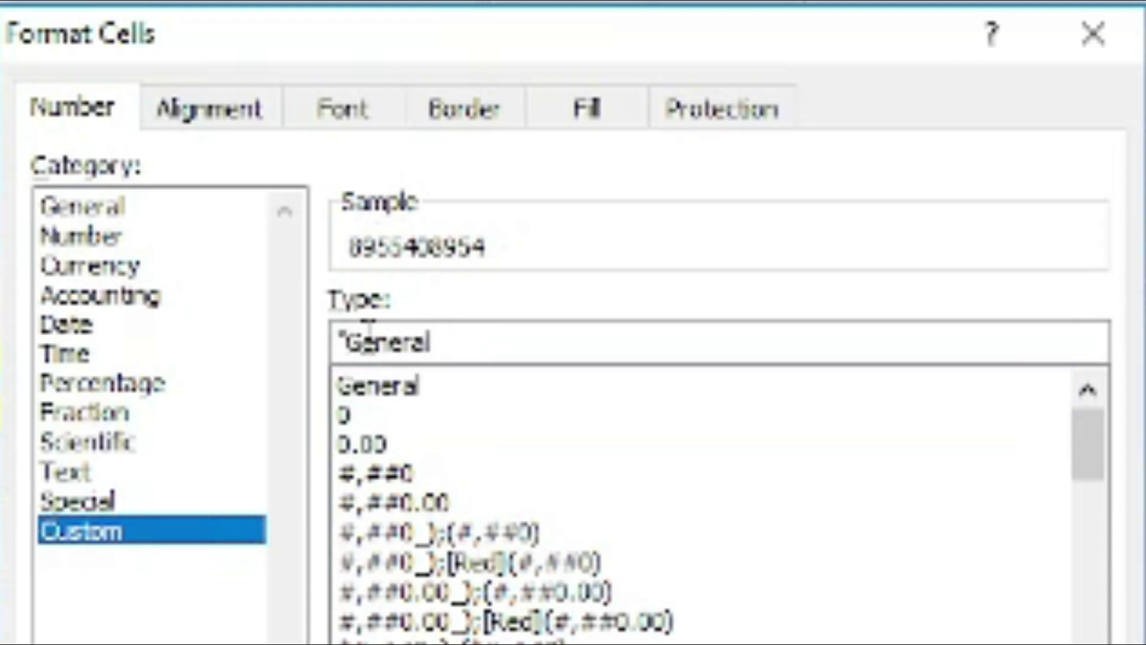
pyautogui.write('+')
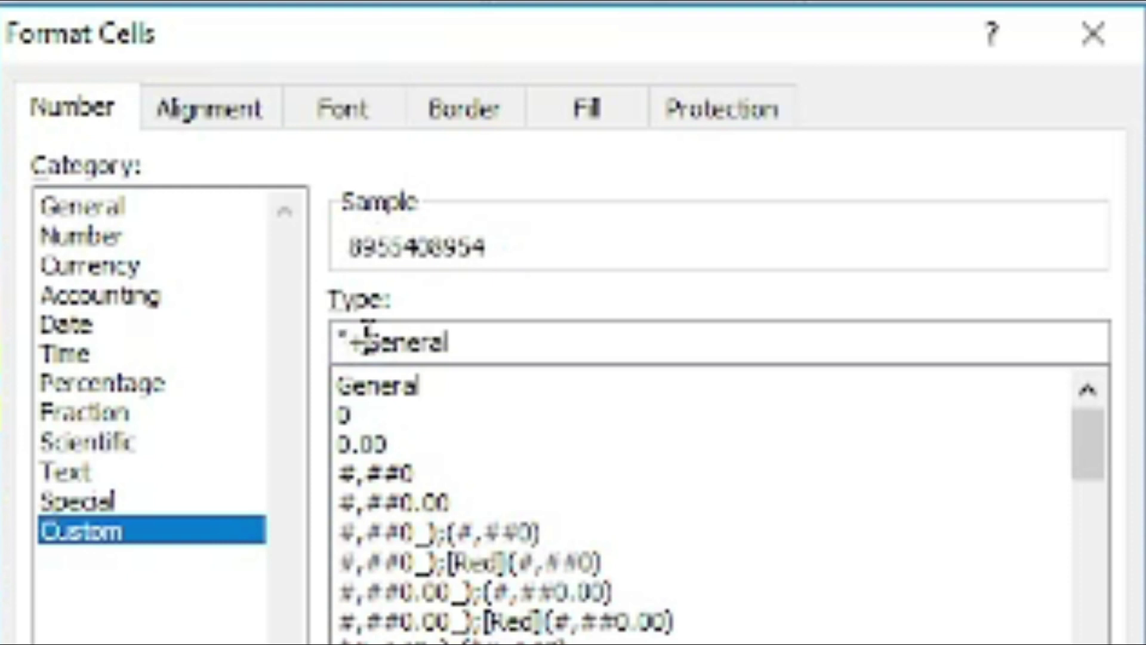
pyautogui.write('91')
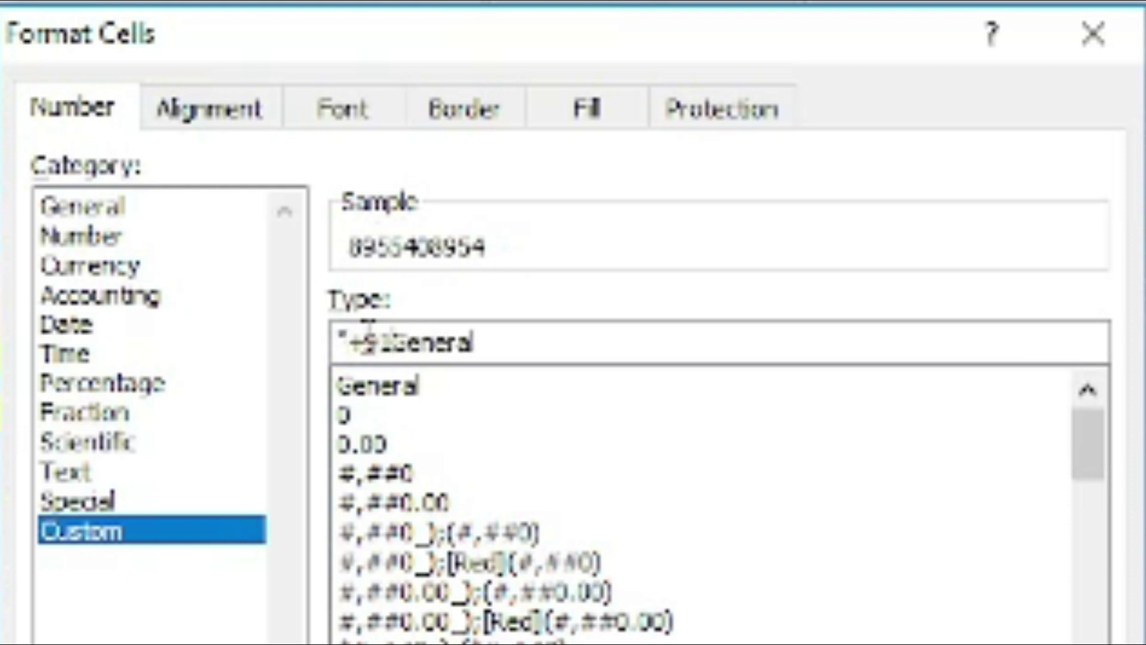
pyautogui.write('"')
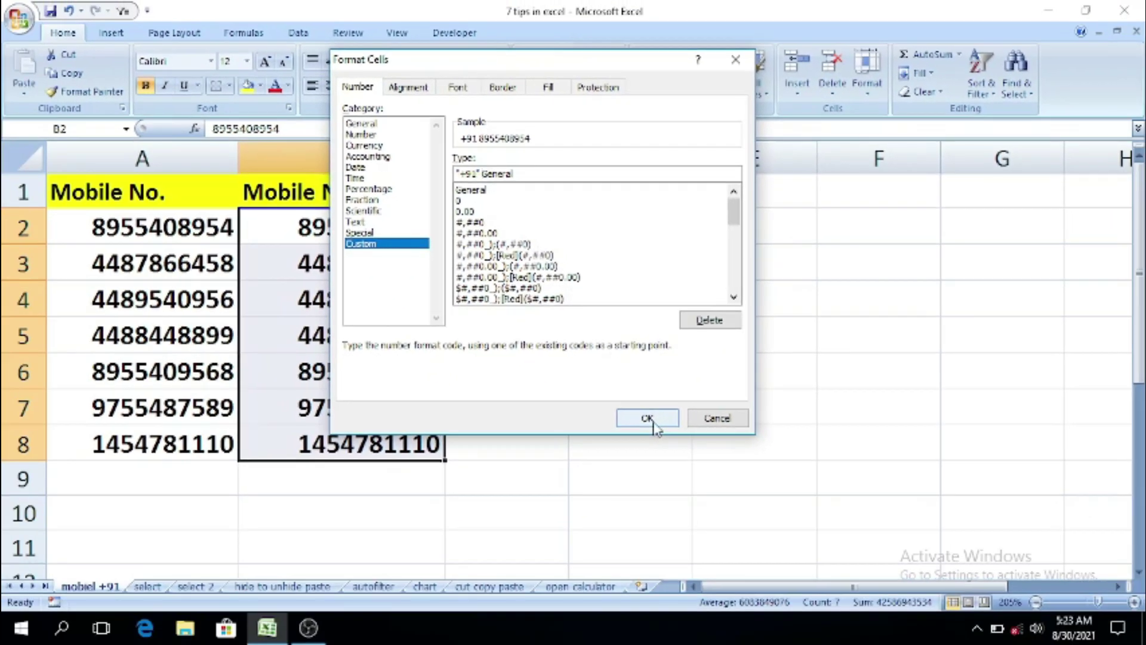
pyautogui.click(648, 418)
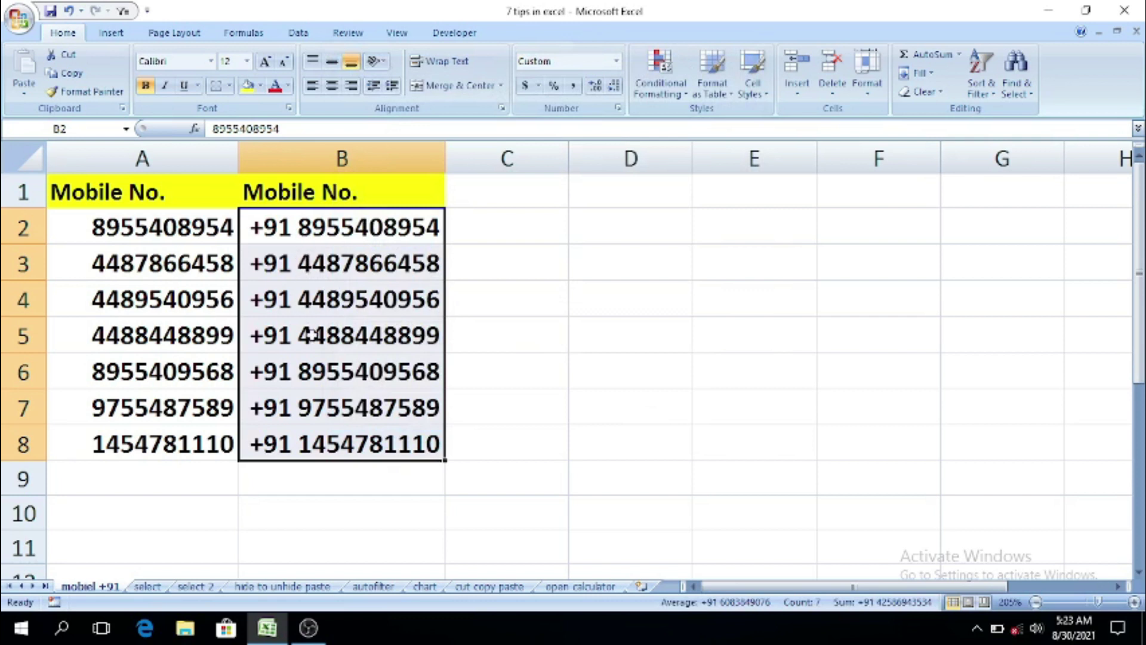
pyautogui.click(297, 359)
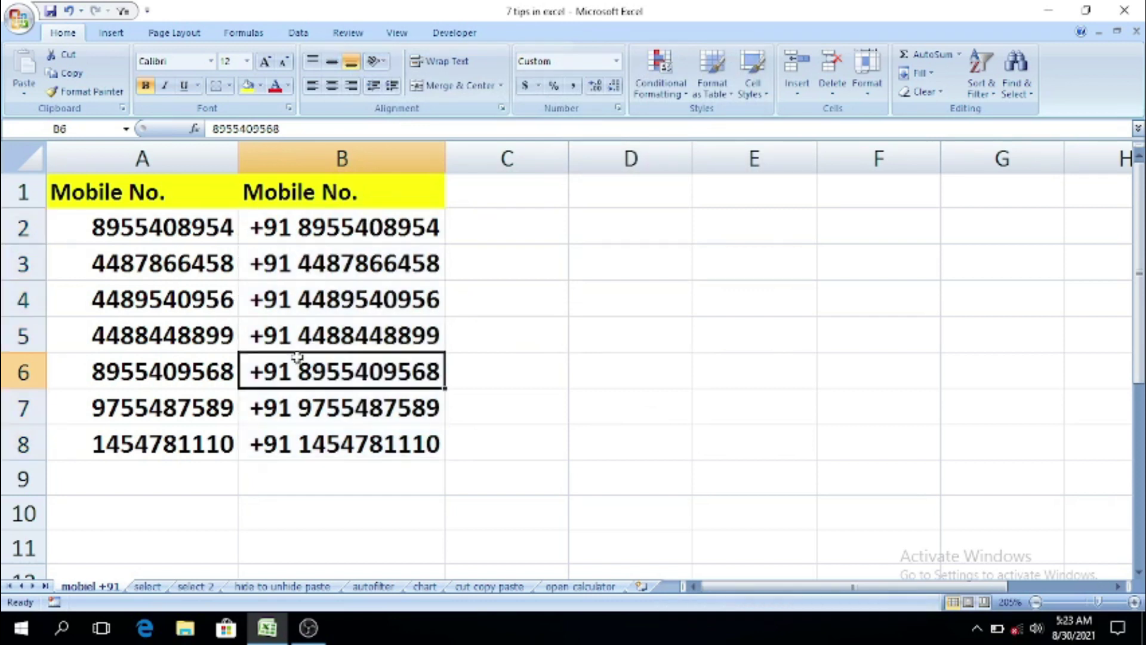
pyautogui.click(346, 320)
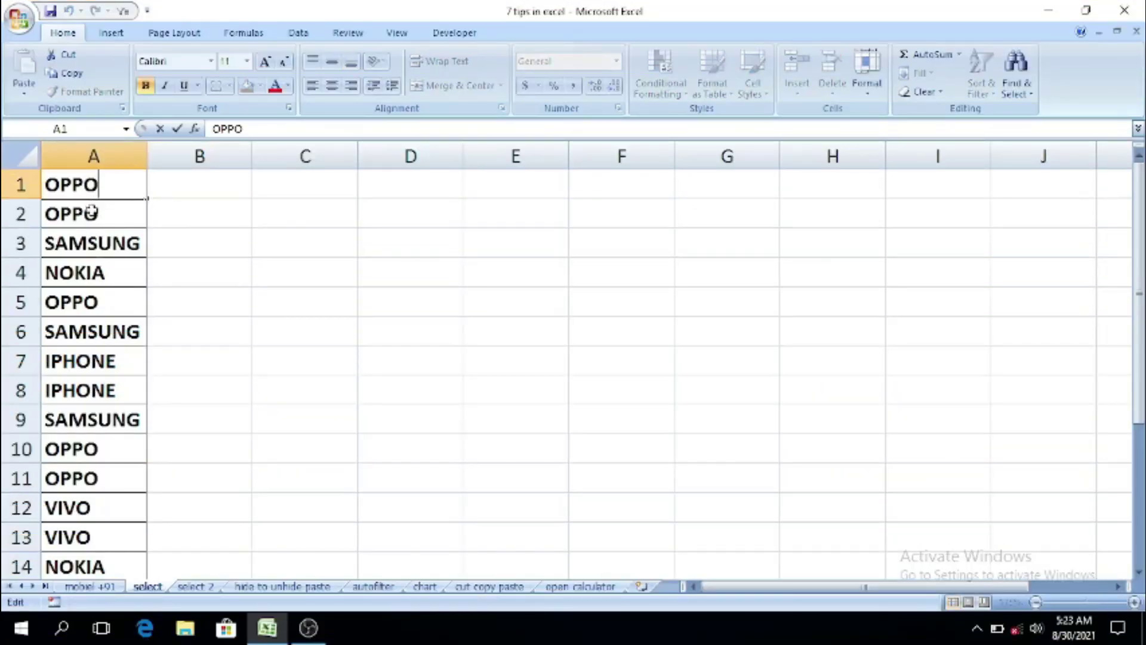
# - Look over the repeated OPPO entries in column A of the select sheet
pyautogui.click(91, 213)
pyautogui.click(96, 303)
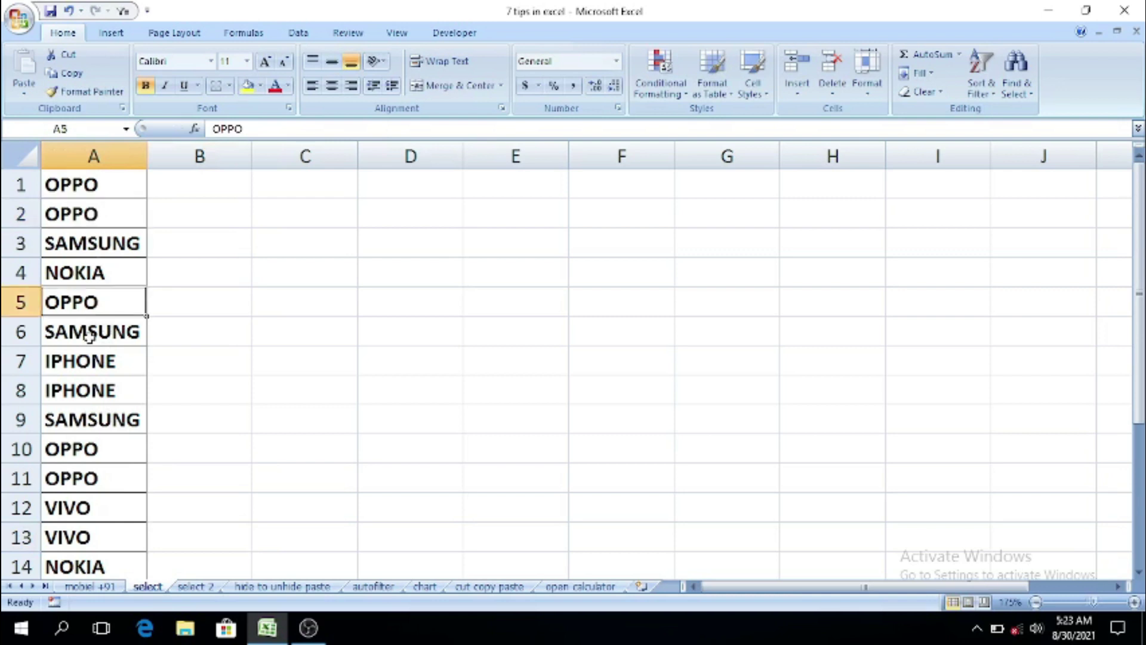
pyautogui.click(104, 456)
pyautogui.click(105, 479)
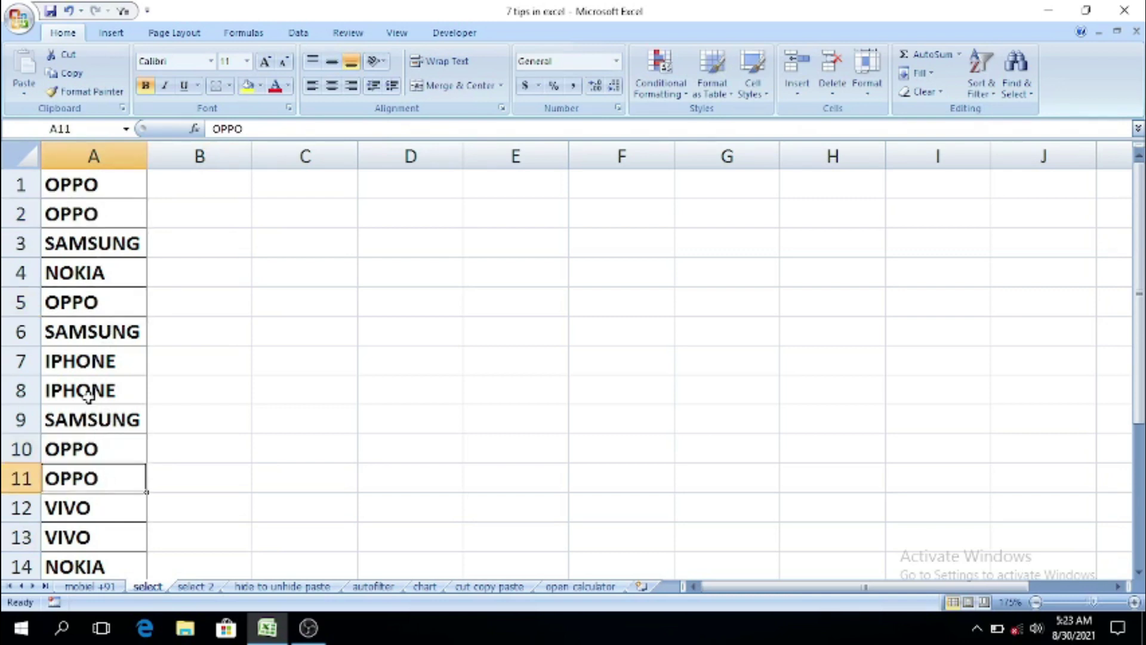
pyautogui.click(93, 299)
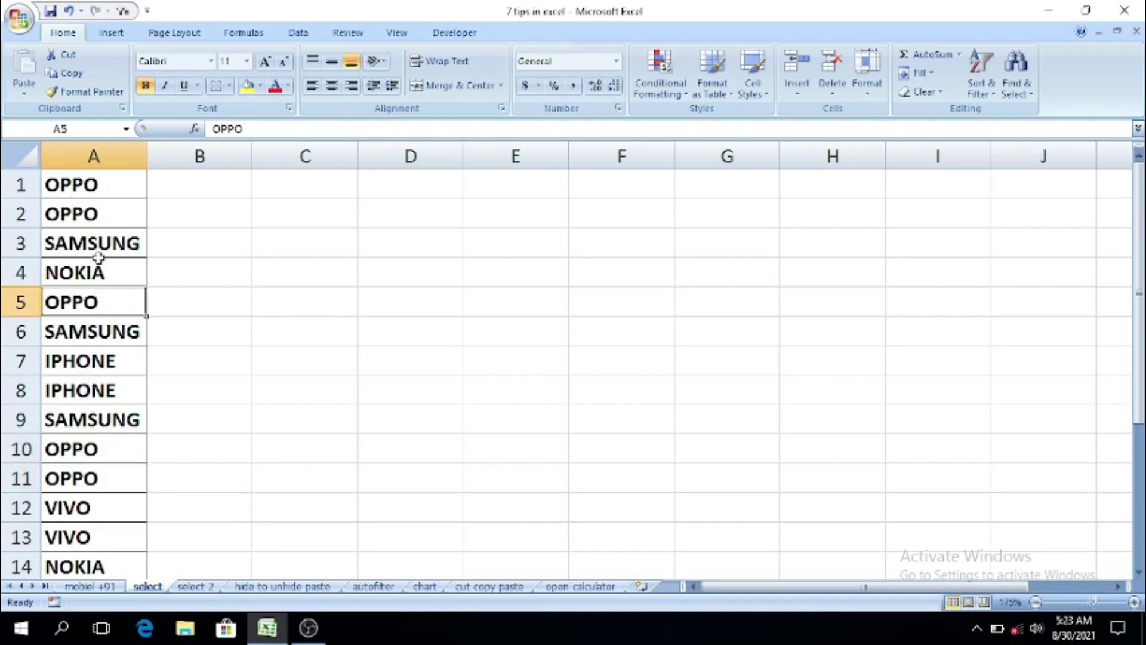
pyautogui.click(105, 214)
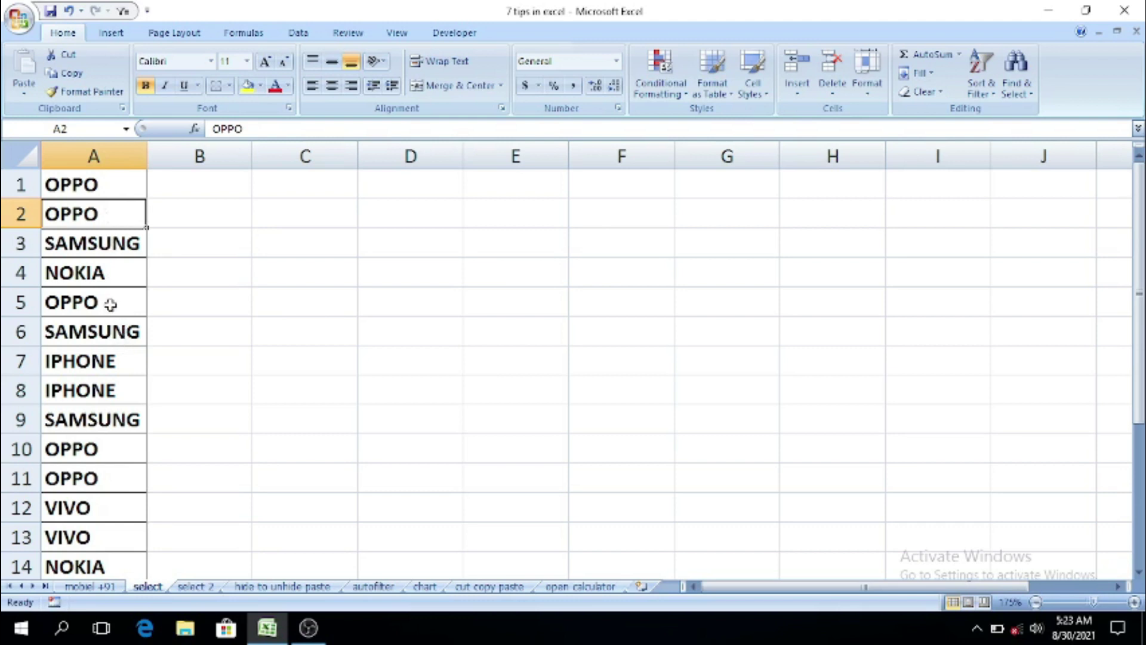
pyautogui.scroll(-2, 118, 385)
pyautogui.hotkey('ctrl', 'Home')
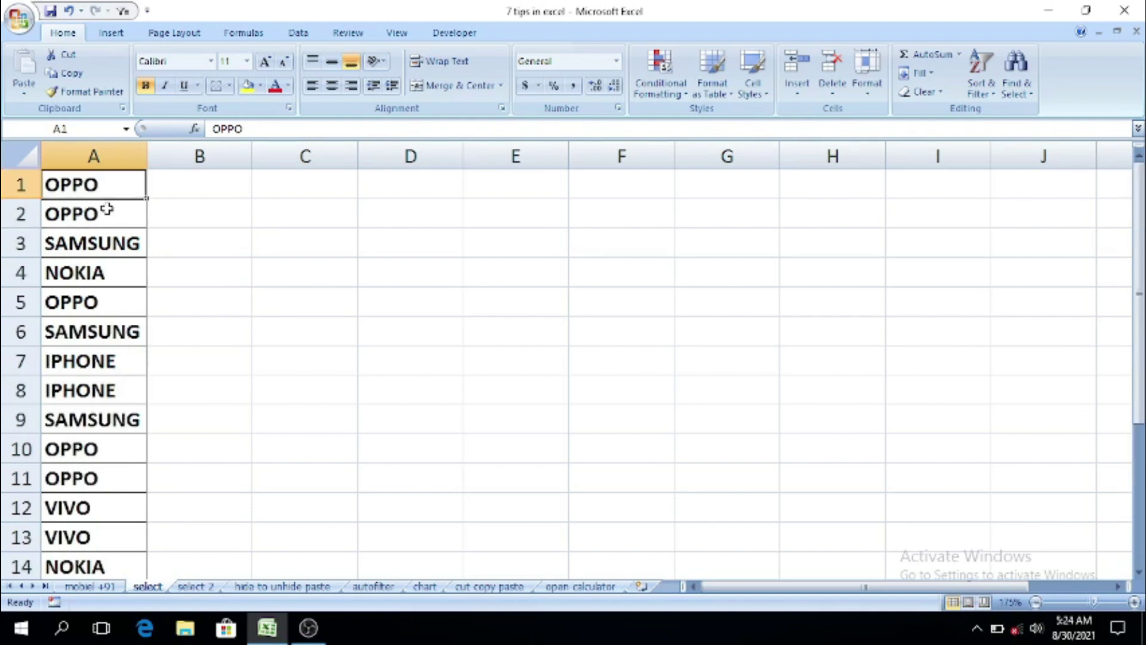
pyautogui.keyDown('ctrl'); pyautogui.click(104, 216); pyautogui.keyUp('ctrl')
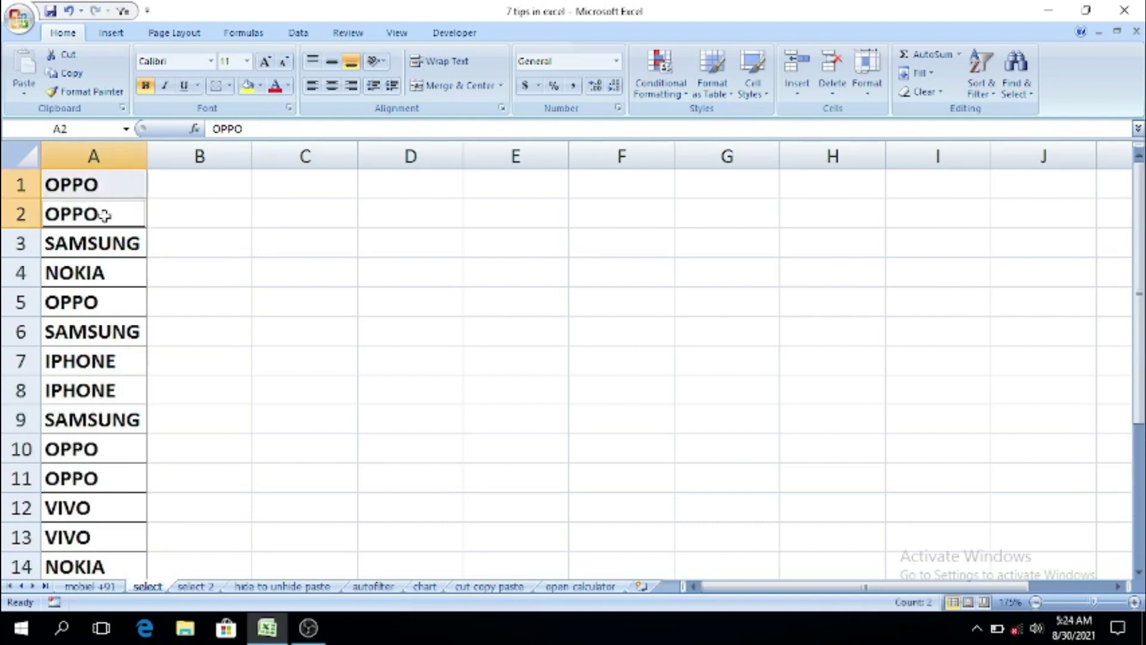
pyautogui.keyDown('ctrl'); pyautogui.click(113, 309); pyautogui.keyUp('ctrl')
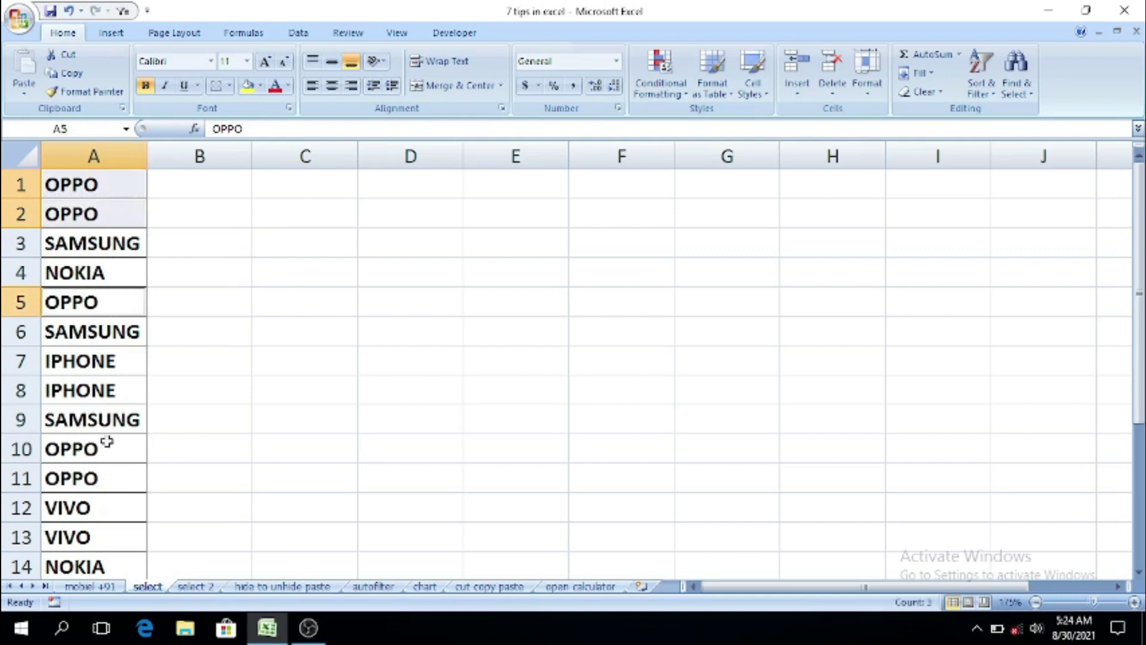
pyautogui.keyDown('ctrl'); pyautogui.click(102, 456); pyautogui.keyUp('ctrl')
pyautogui.keyDown('ctrl'); pyautogui.click(106, 480); pyautogui.keyUp('ctrl')
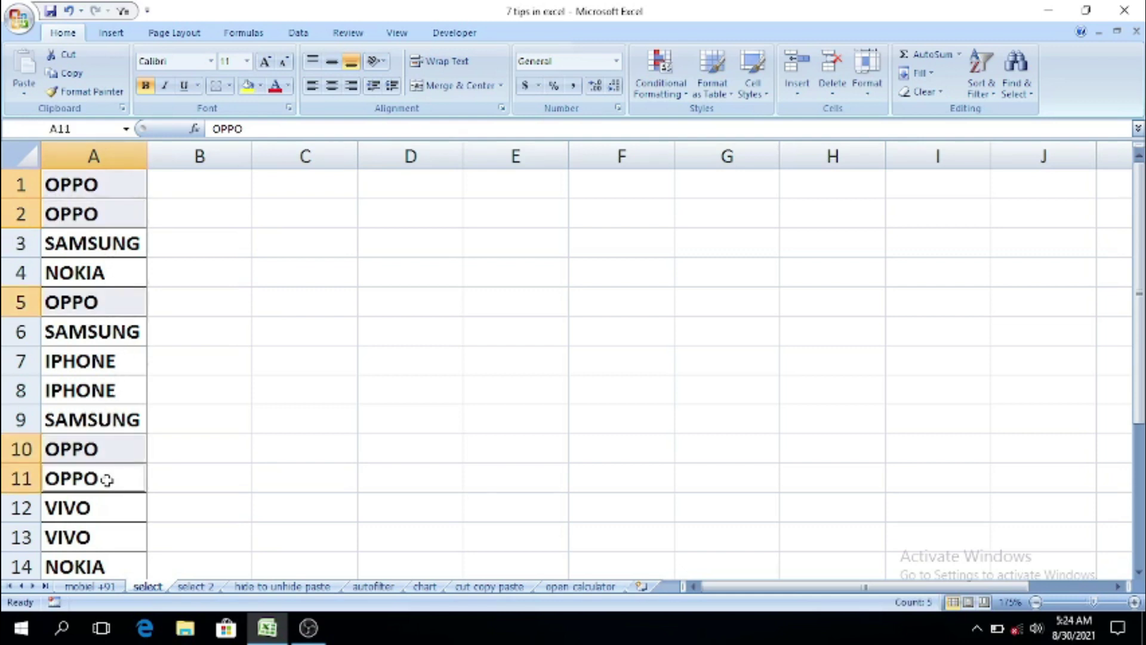
pyautogui.click(261, 86)
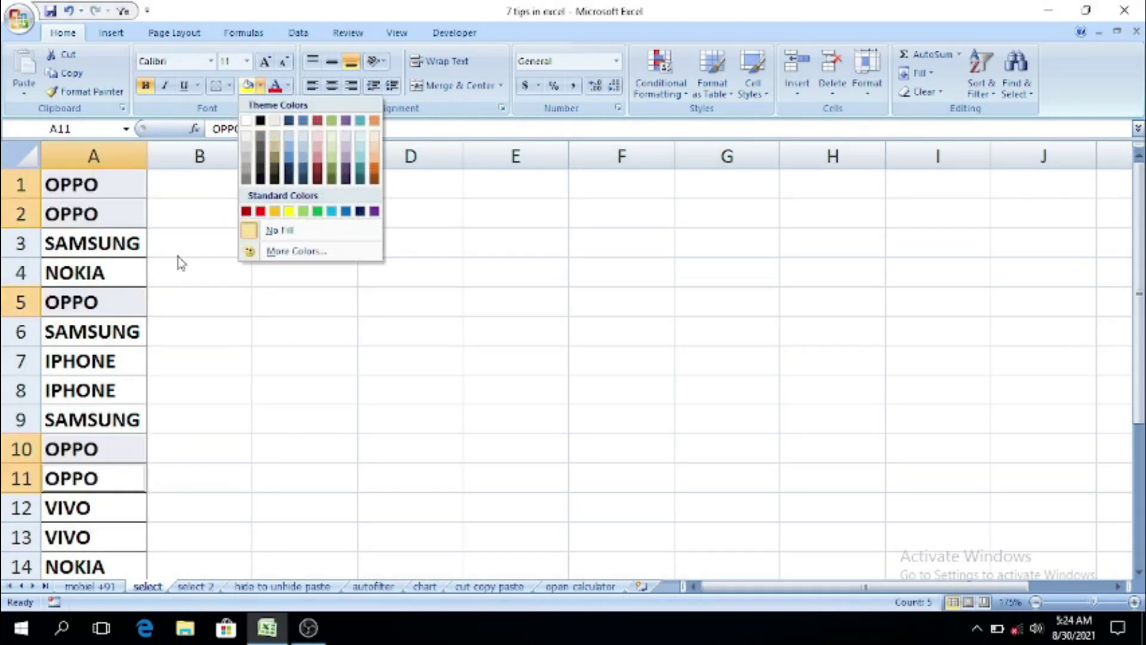
pyautogui.click(97, 253)
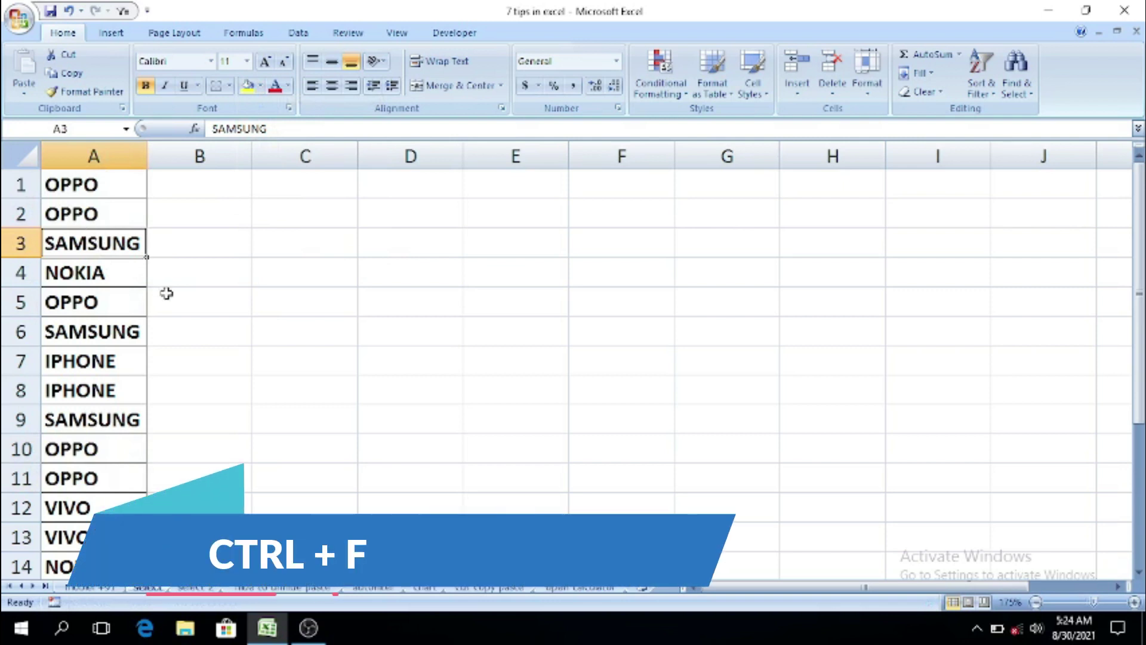
# - Find all cells containing "oppo", select every match, and fill them with light green
pyautogui.hotkey('ctrl', 'f')
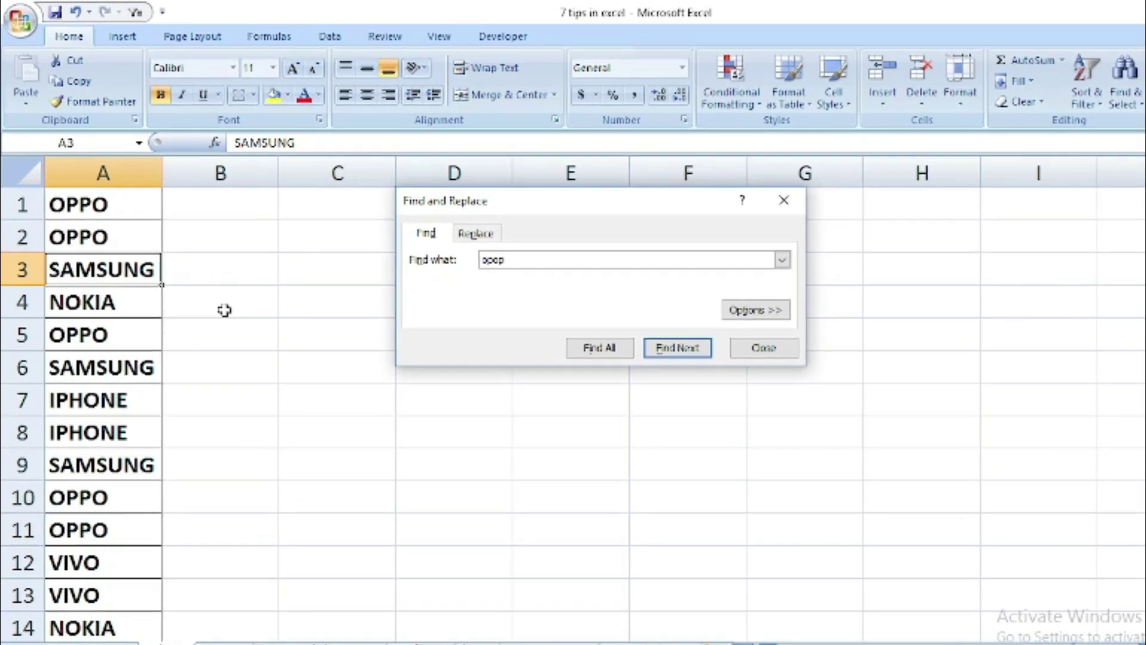
pyautogui.click(541, 313)
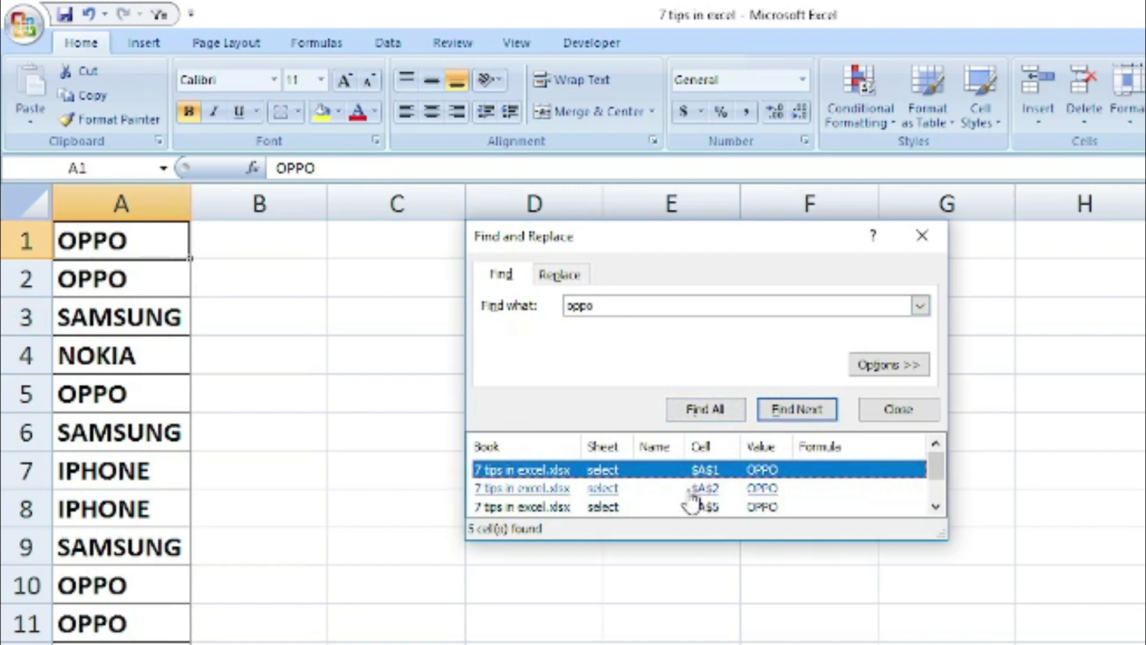
pyautogui.hotkey('ctrl', 'a')
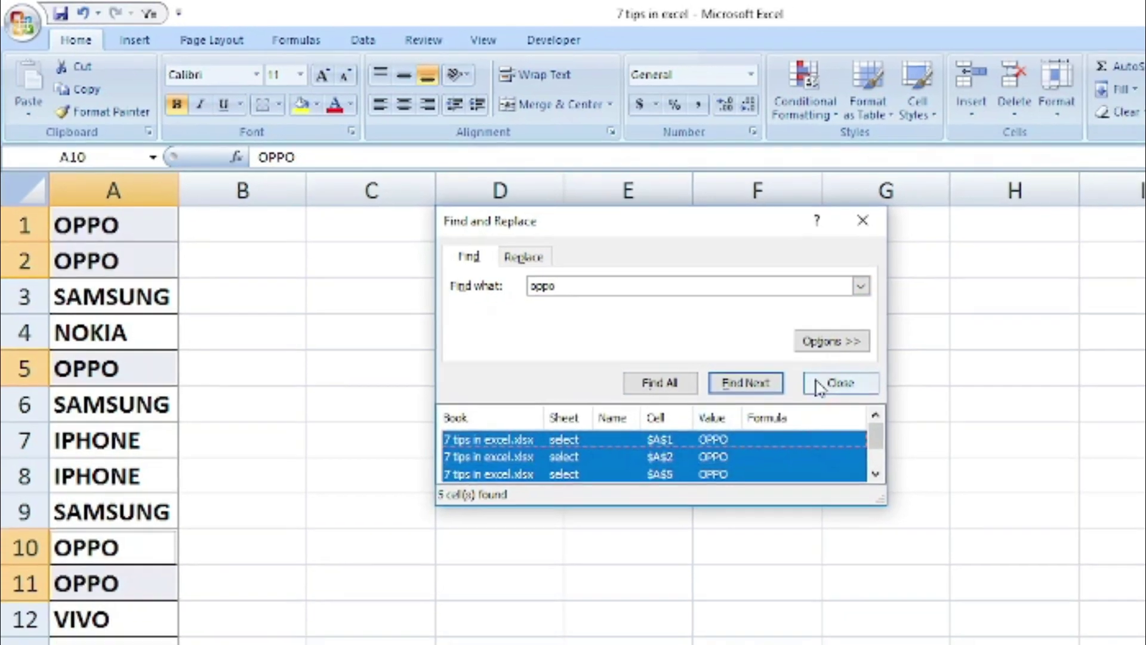
pyautogui.click(899, 409)
pyautogui.click(898, 409)
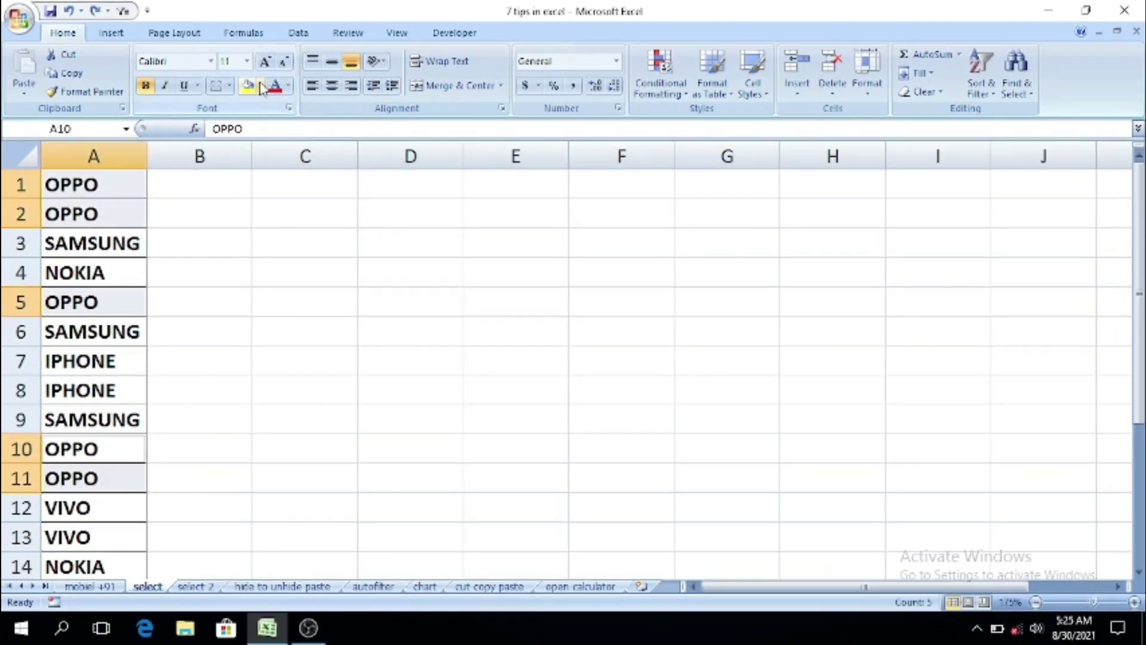
pyautogui.click(261, 85)
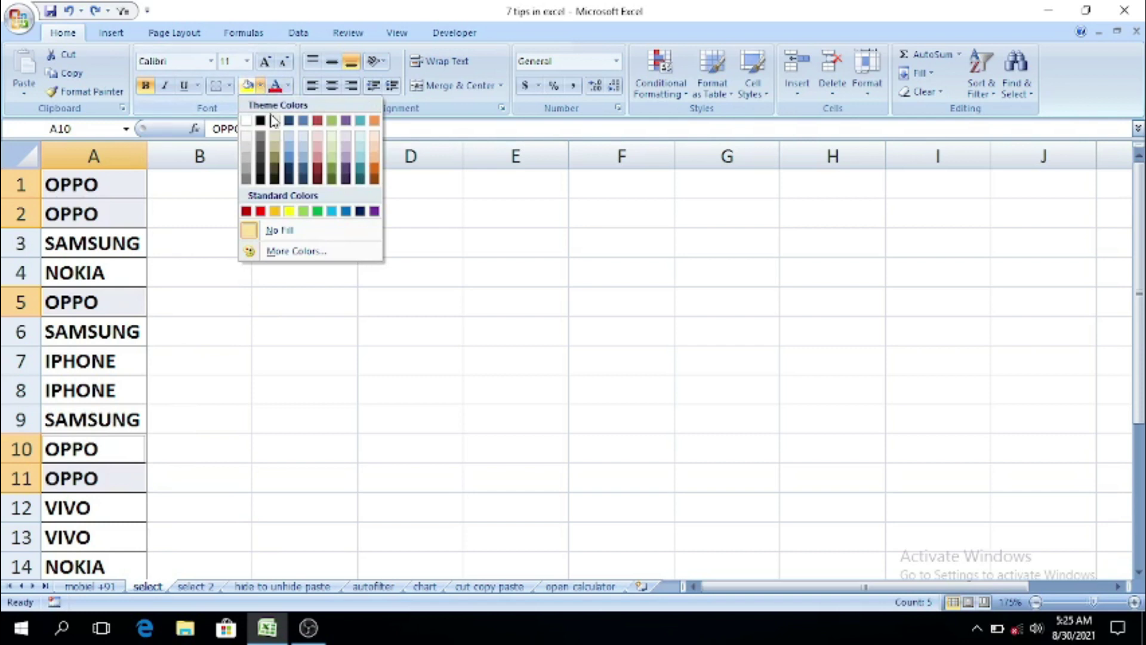
pyautogui.click(305, 212)
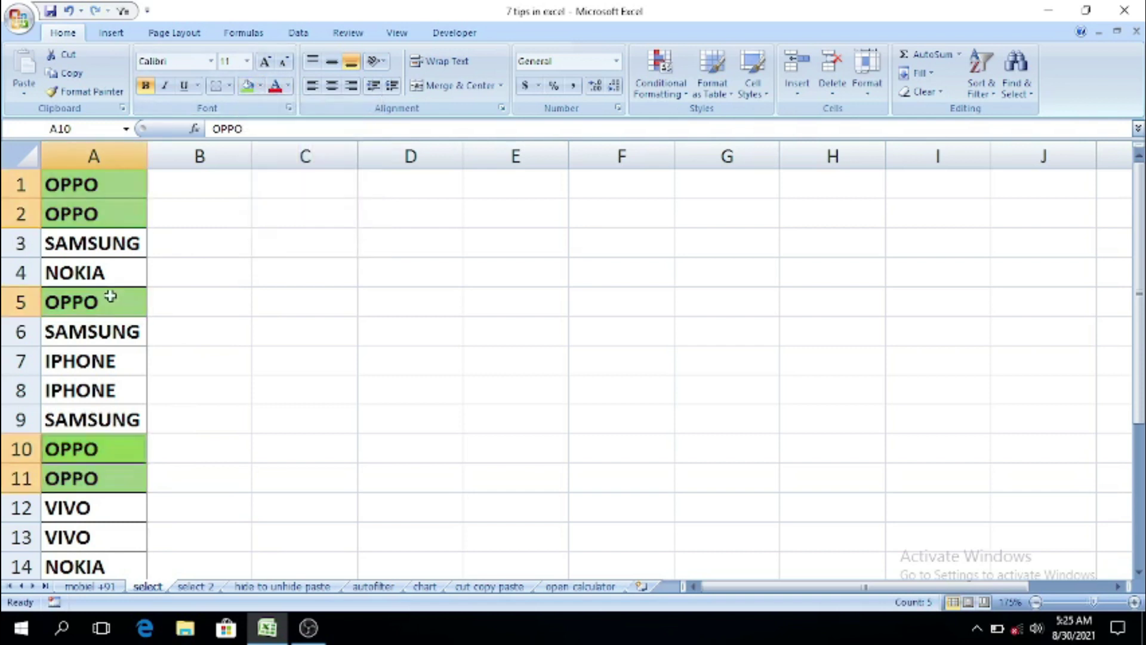
pyautogui.click(113, 310)
pyautogui.click(100, 449)
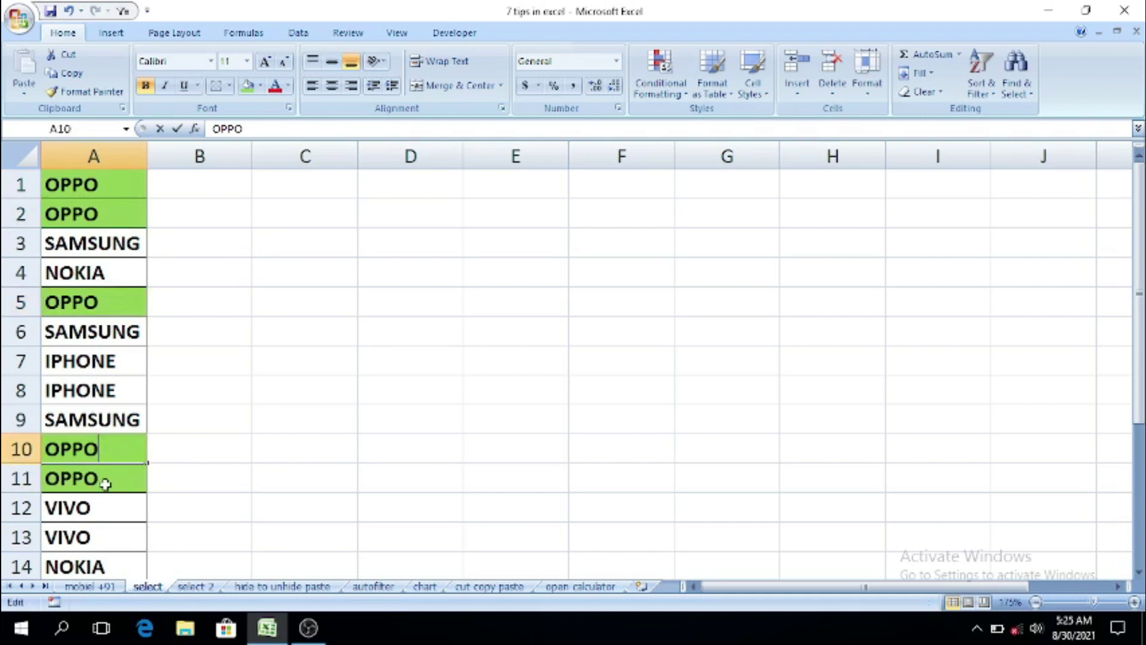
pyautogui.click(102, 475)
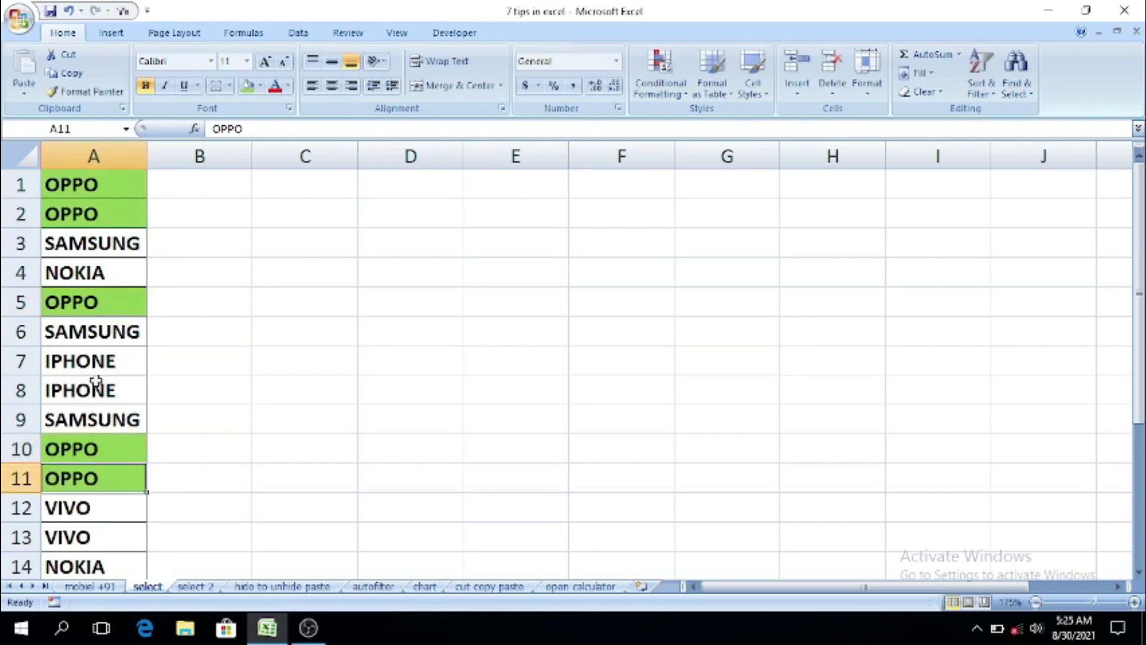
pyautogui.scroll(-1, 102, 393)
pyautogui.scroll(1, 102, 393)
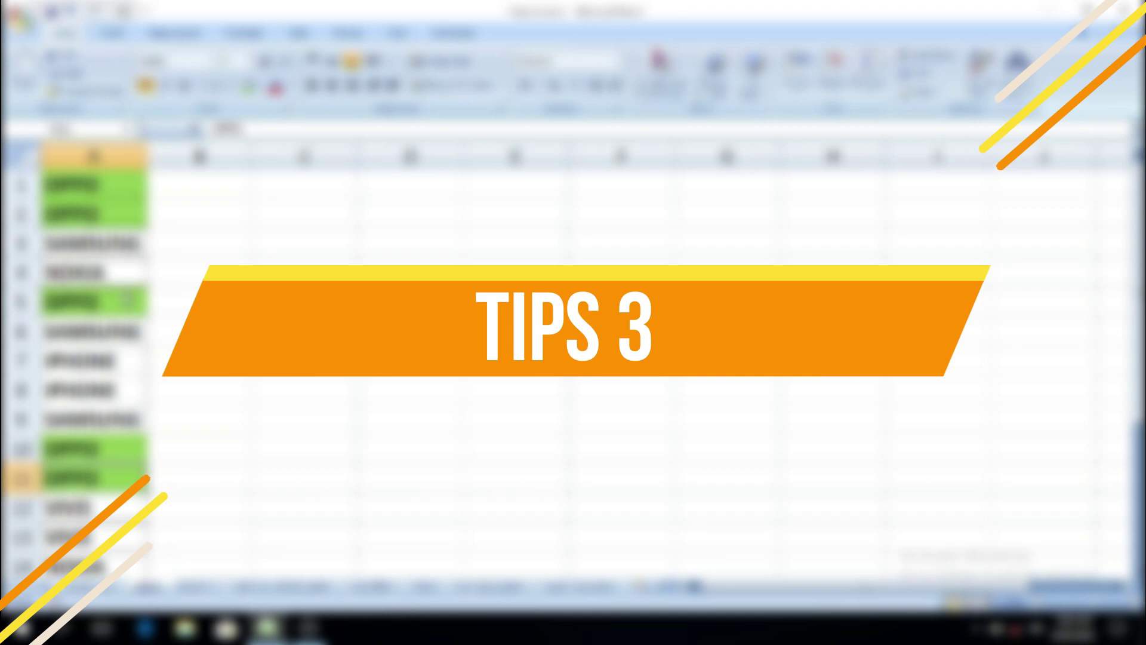
# - Insert a blank row above row 1 of the phone brand list
pyautogui.click(105, 242)
pyautogui.click(51, 185)
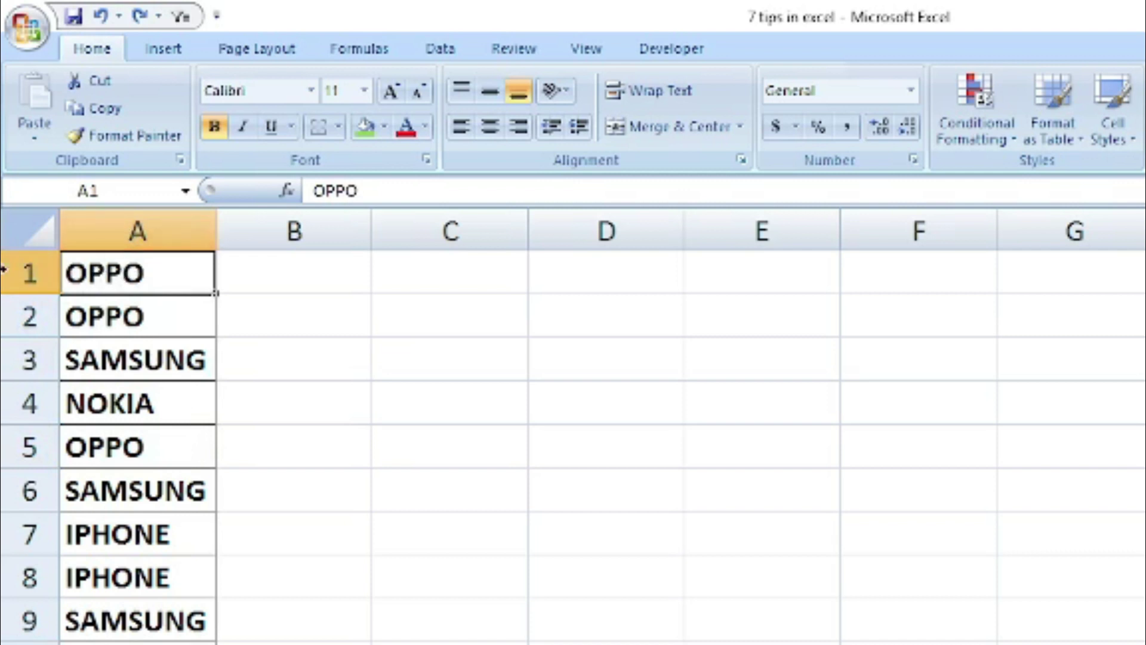
pyautogui.click(3, 269)
pyautogui.click(97, 270)
pyautogui.click(9, 270)
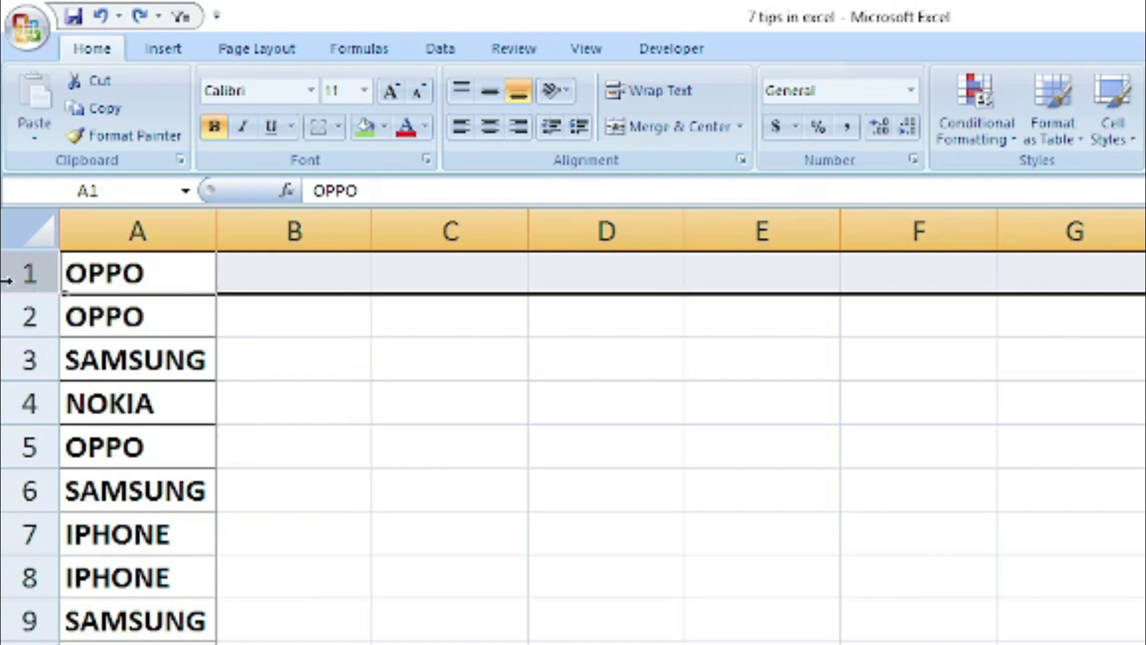
pyautogui.hotkey('ctrl', 'shift', '+')
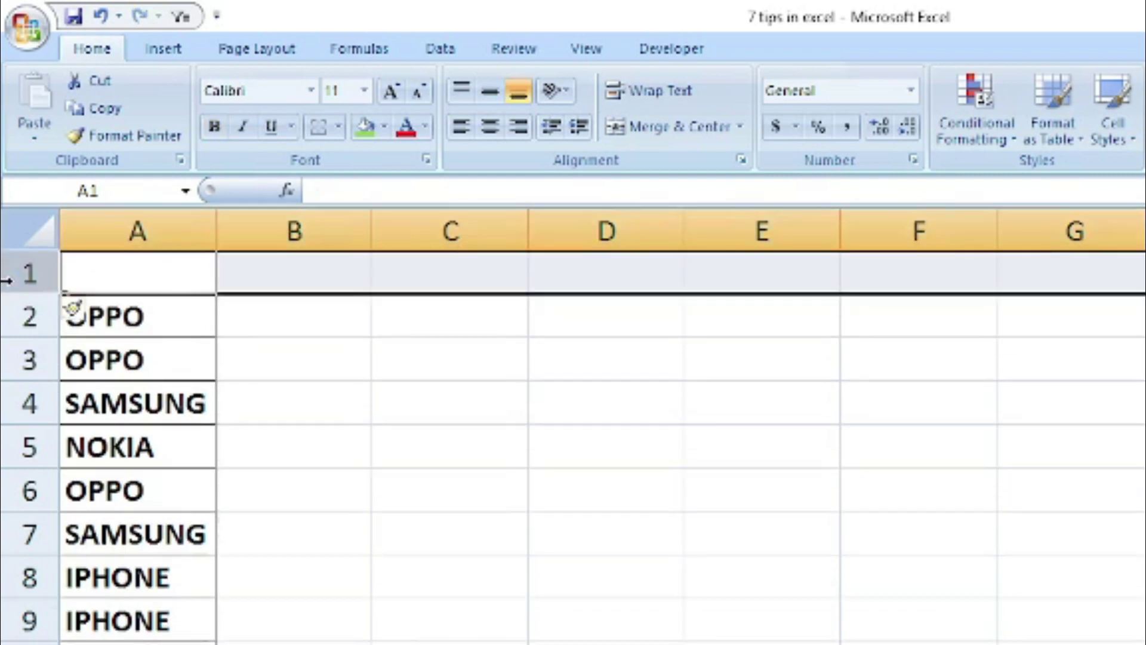
# - Turn on filtering for the phone brand list in column A and show only the OPPO rows
pyautogui.click(142, 275)
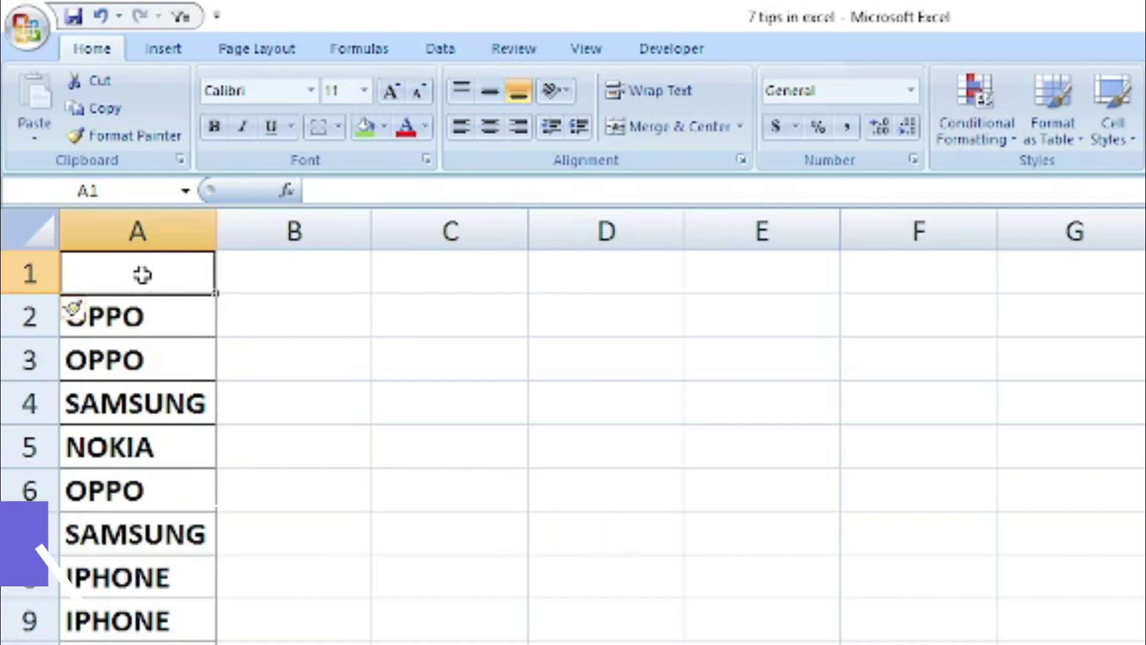
pyautogui.click(442, 49)
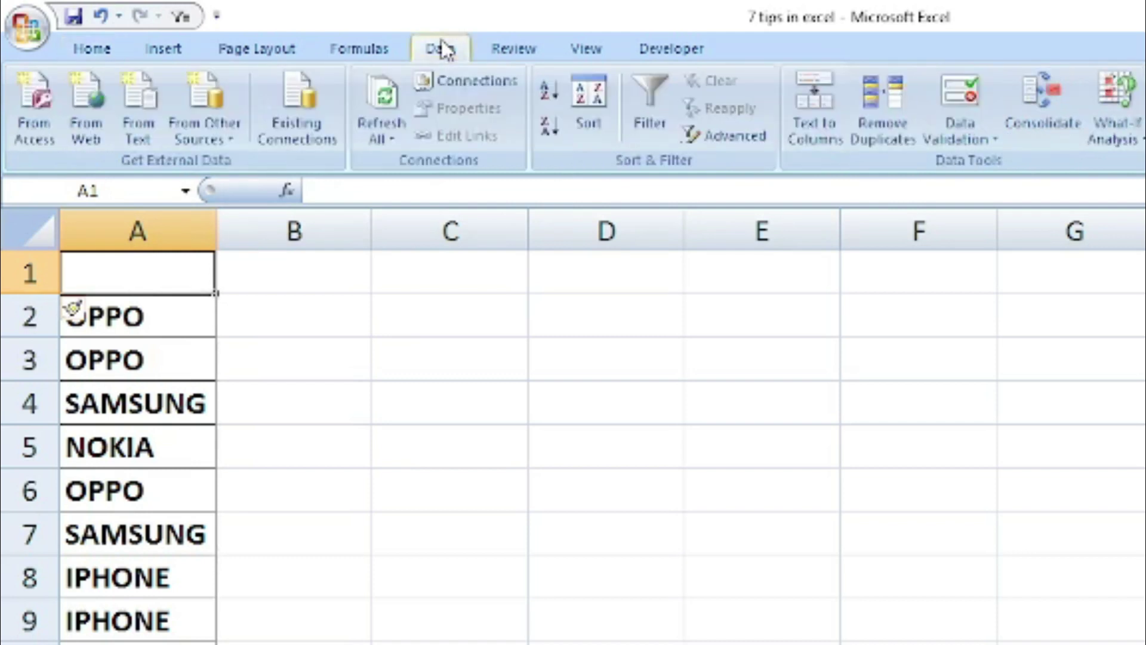
pyautogui.click(653, 124)
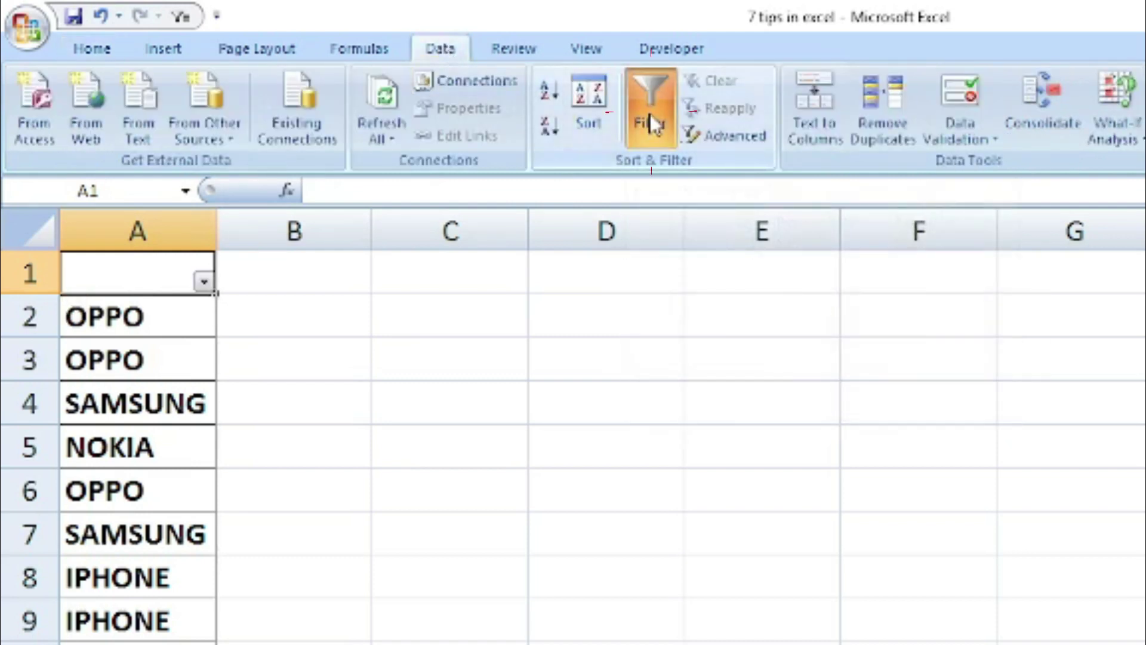
pyautogui.click(204, 281)
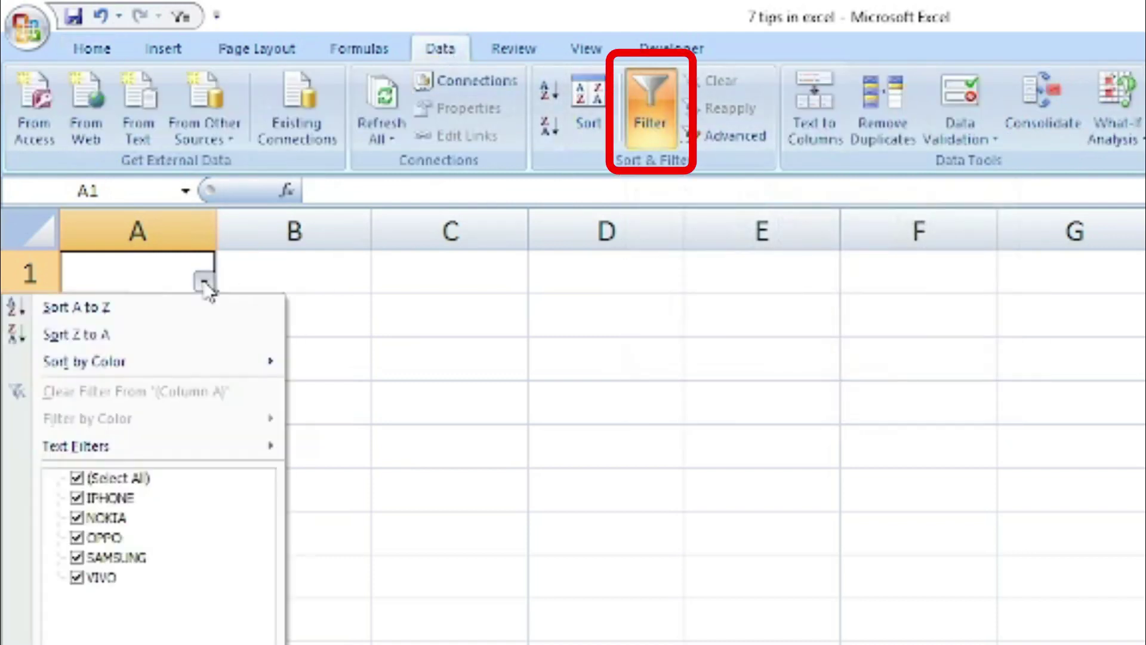
pyautogui.click(77, 478)
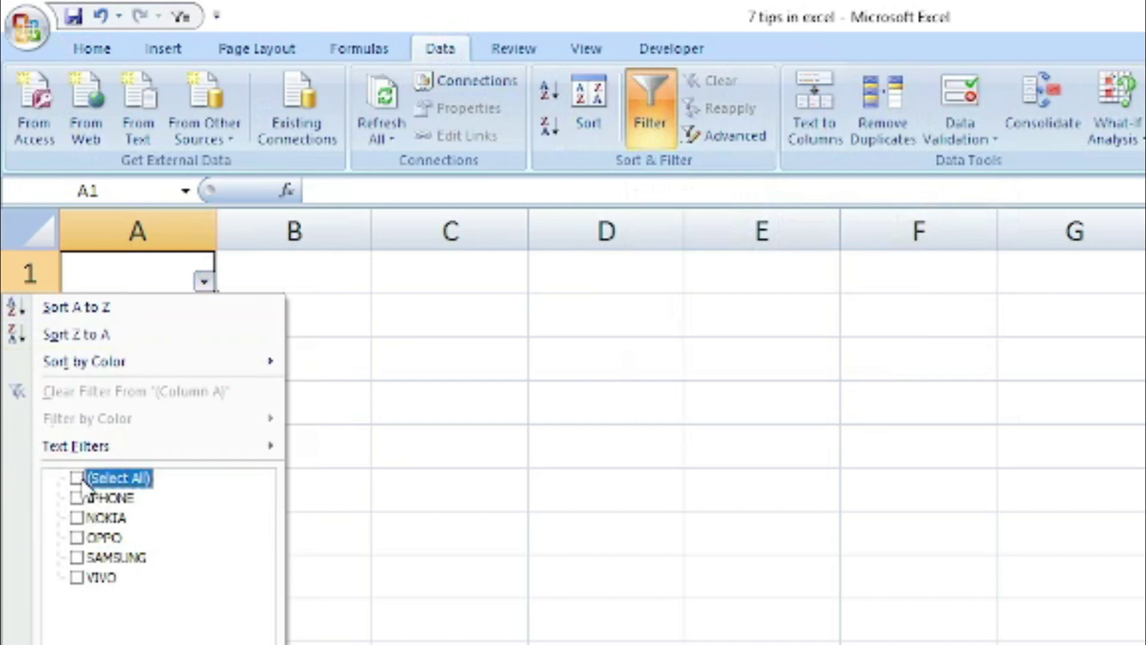
pyautogui.click(84, 537)
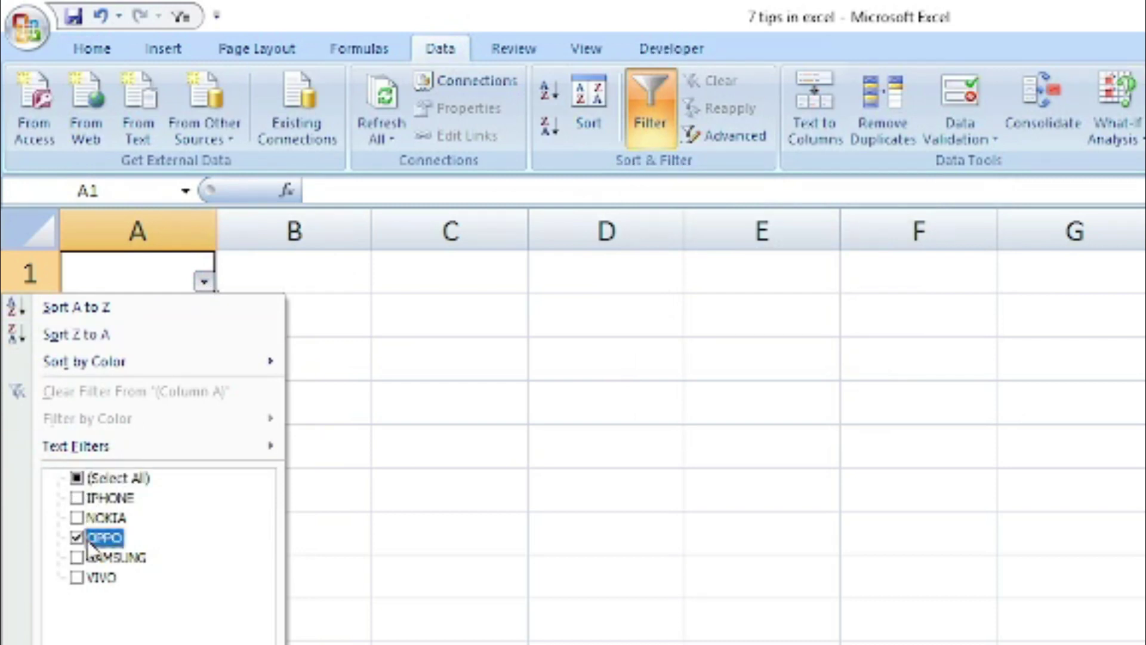
pyautogui.click(167, 644)
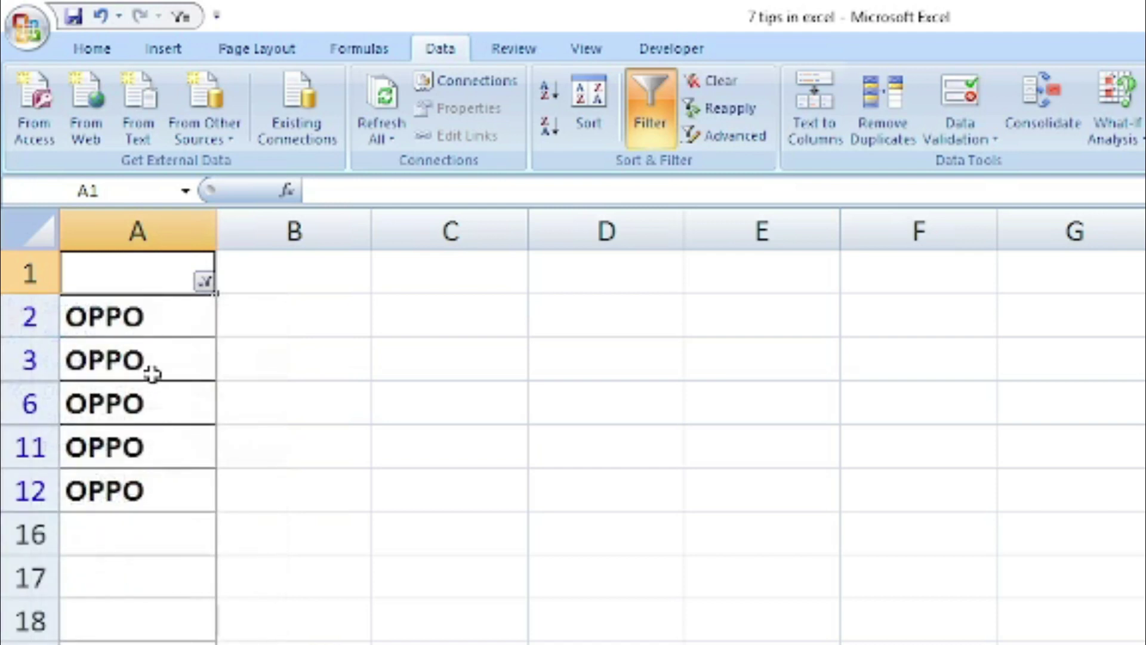
# - Select only the visible OPPO cells in A2:A12 and clear the filter from column A
pyautogui.moveTo(152, 329); pyautogui.dragTo(160, 489)
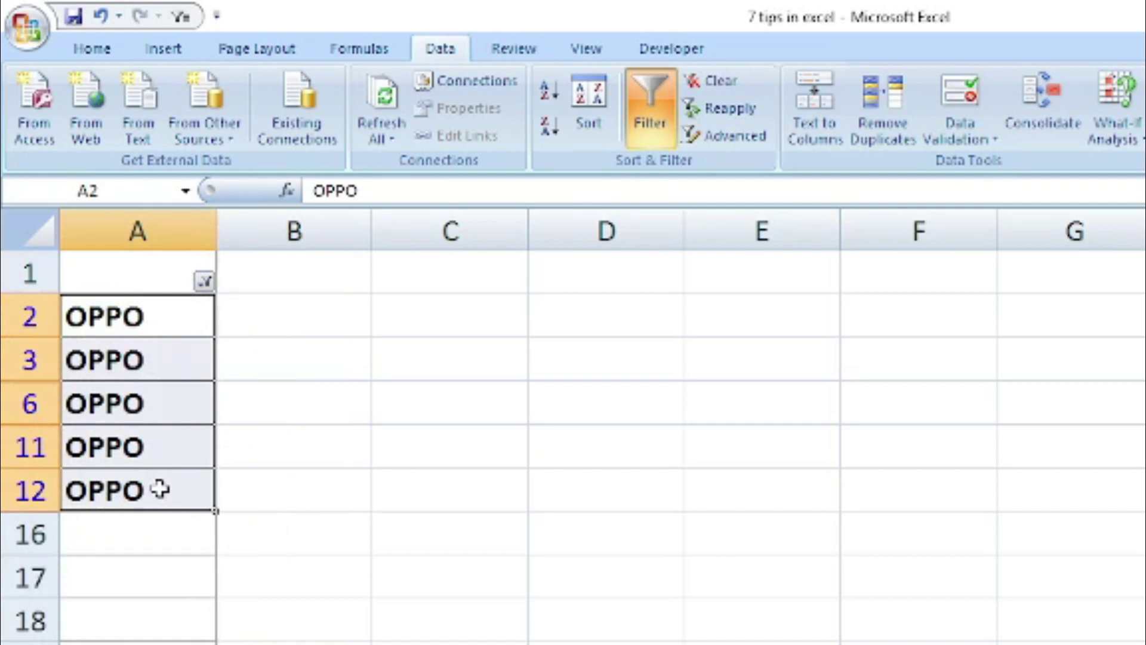
pyautogui.hotkey('alt', ';')
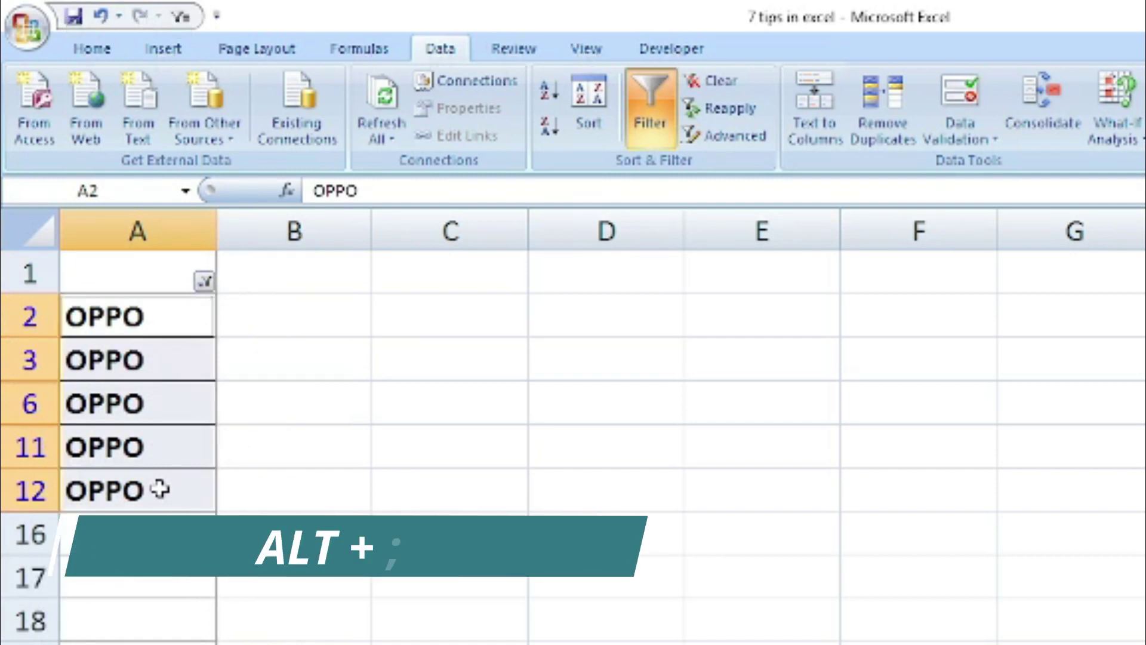
pyautogui.click(204, 282)
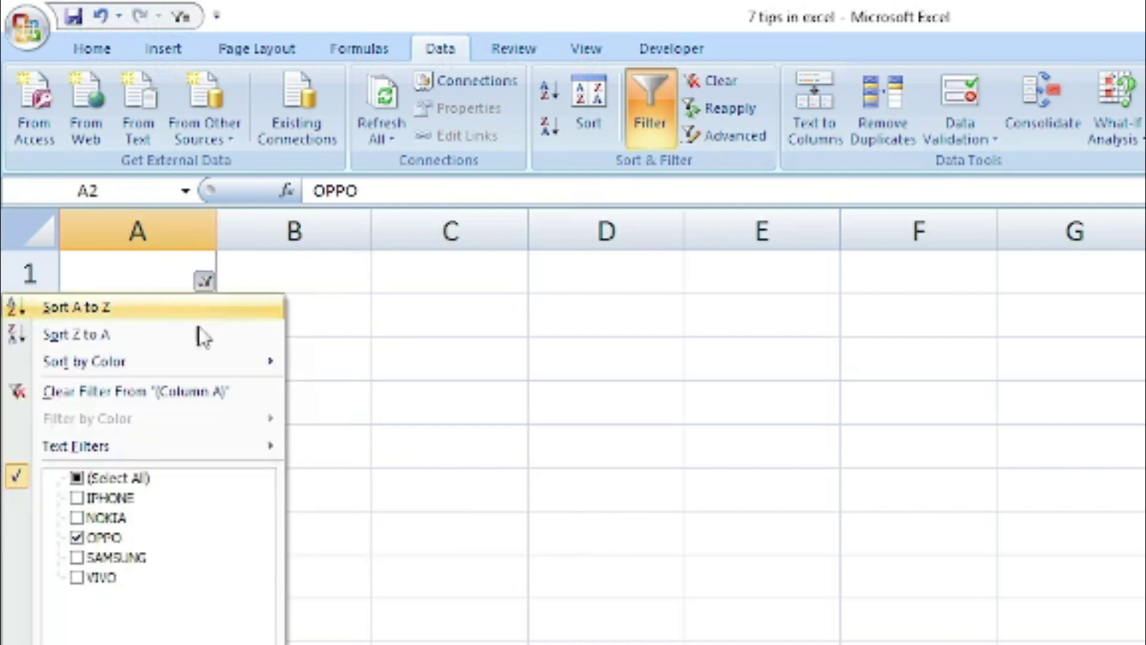
pyautogui.click(132, 394)
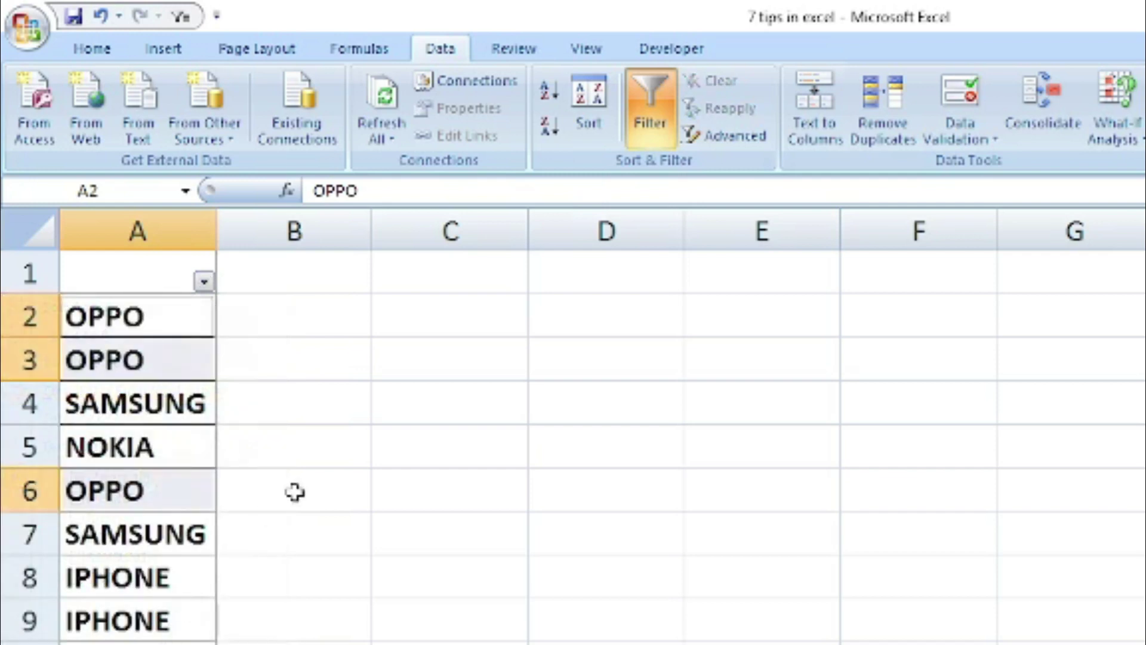
# - Fill the selected OPPO cells with a darker olive green and deselect them
pyautogui.click(91, 49)
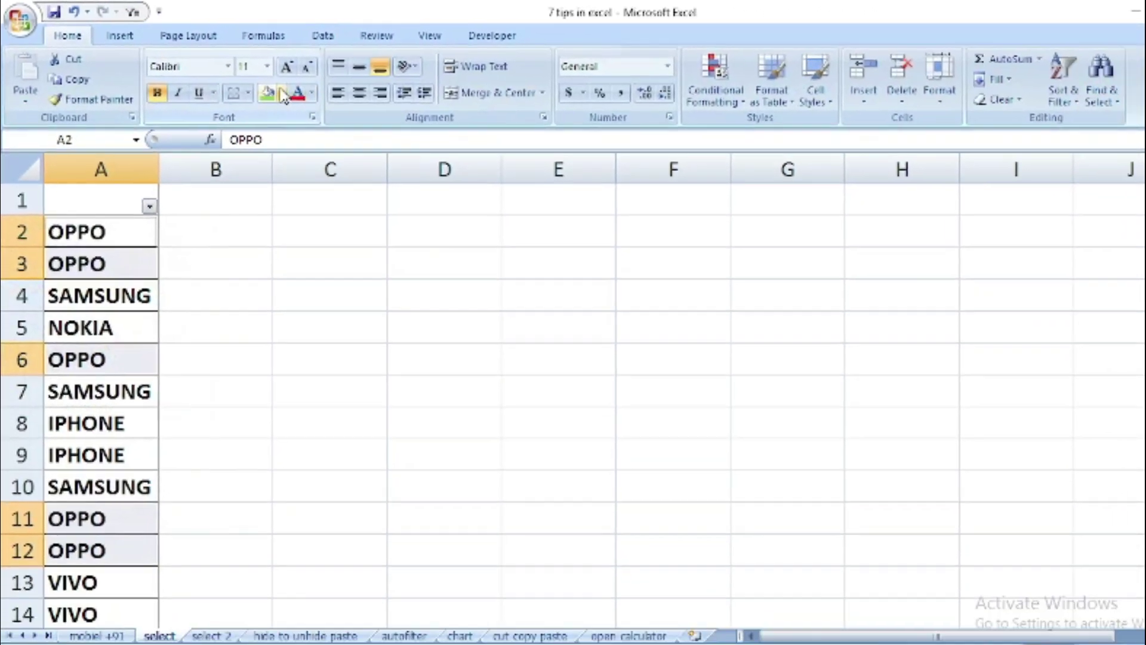
pyautogui.click(282, 94)
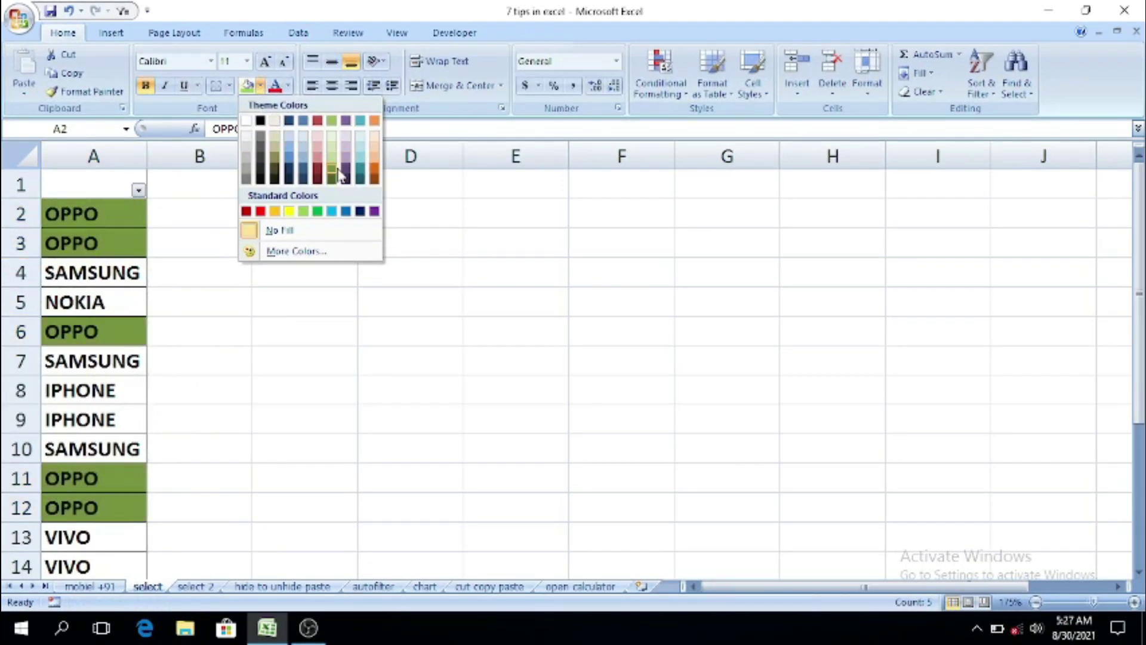
pyautogui.click(338, 172)
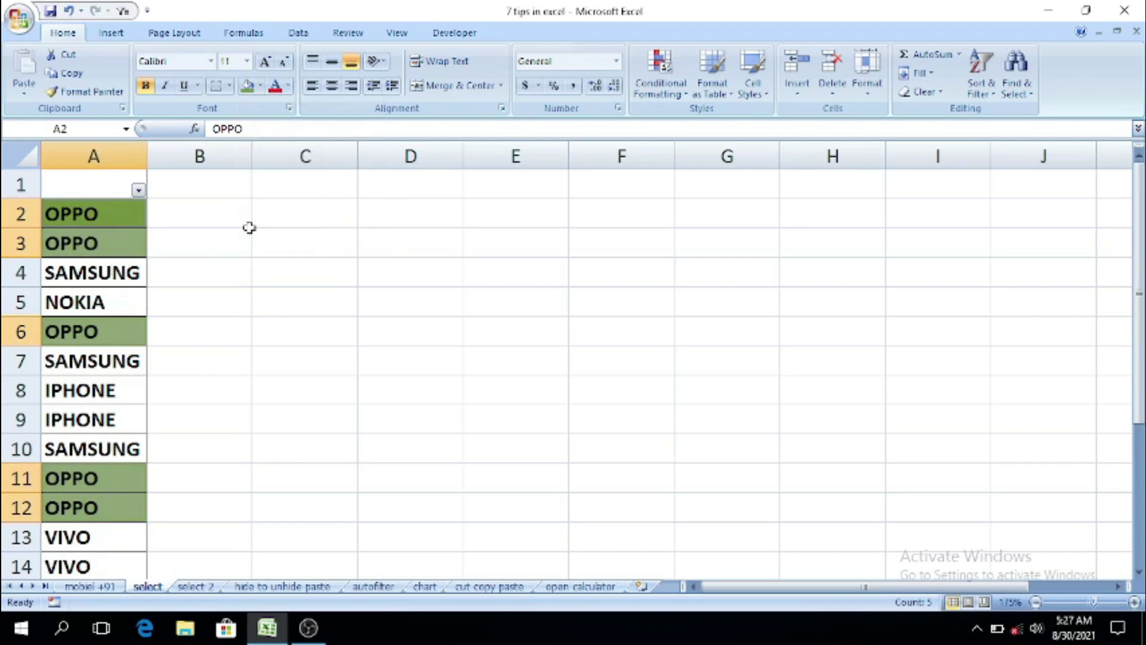
pyautogui.click(123, 392)
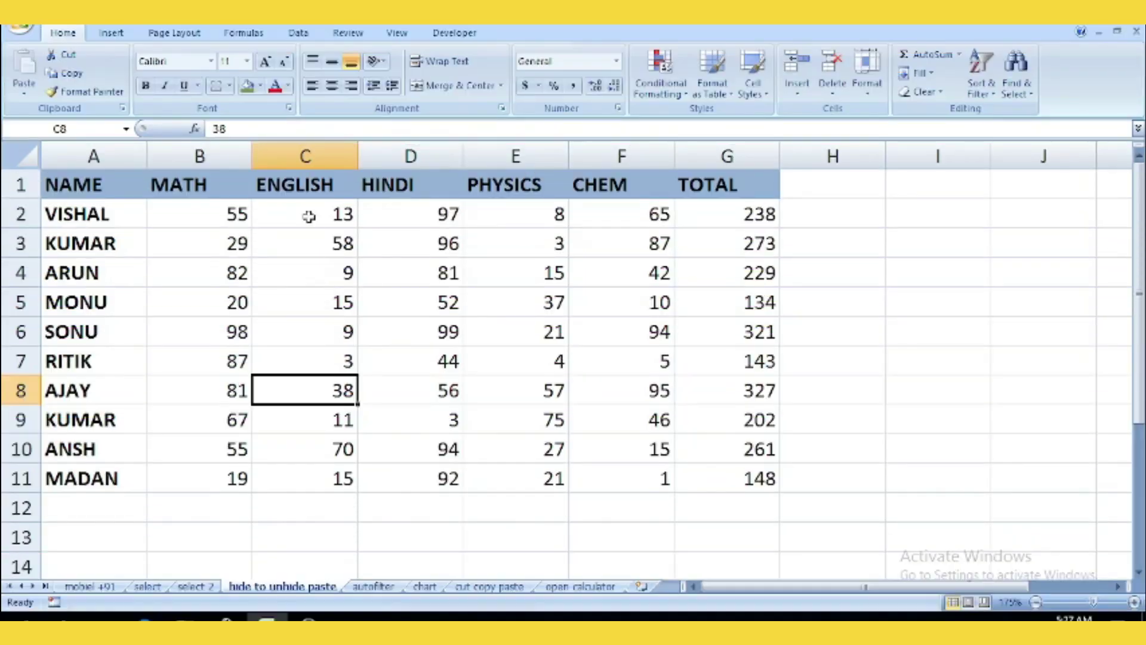
# - Hide the ENGLISH and HINDI columns (C and D) on the hide to unhide paste sheet
pyautogui.moveTo(299, 148); pyautogui.dragTo(402, 148)
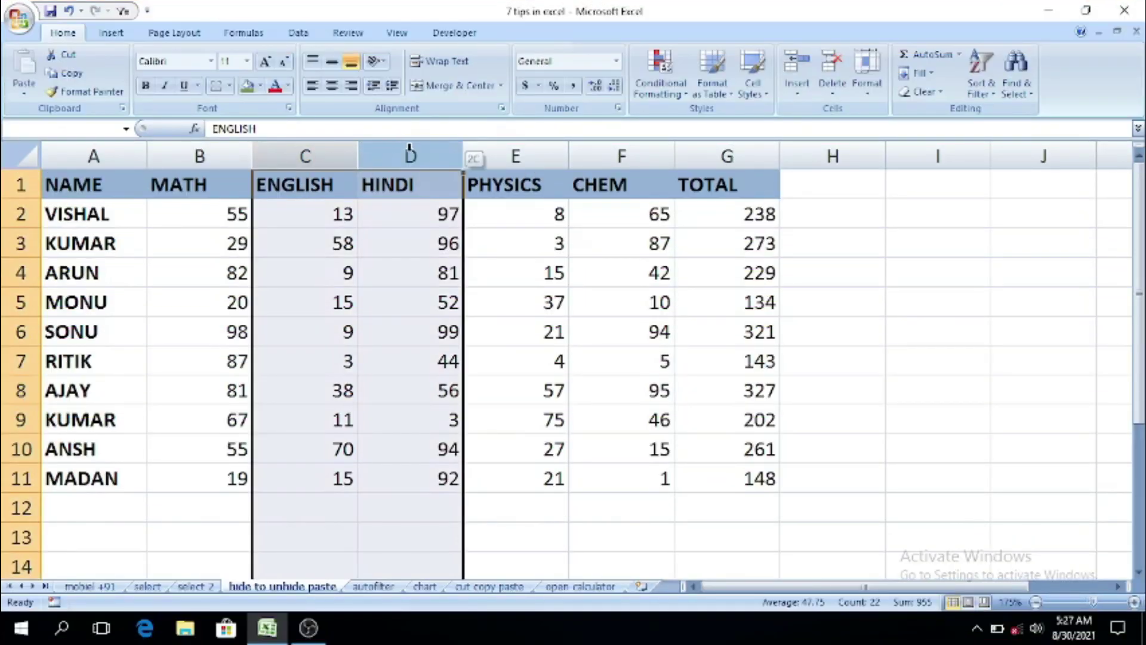
pyautogui.click(409, 148)
pyautogui.moveTo(310, 148); pyautogui.dragTo(412, 157)
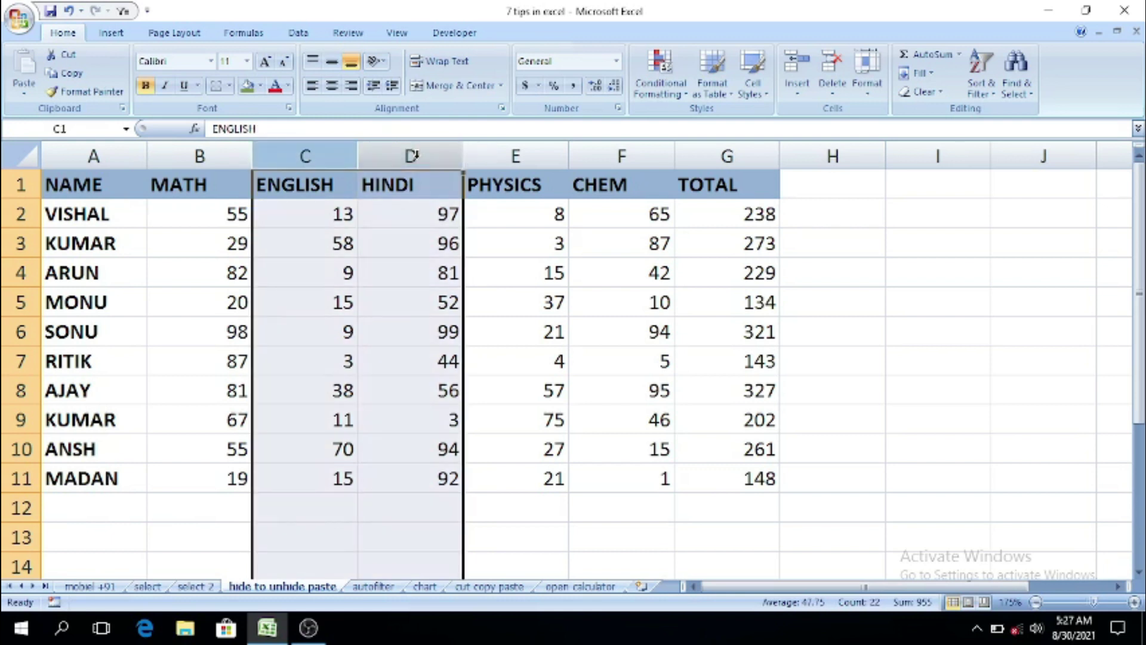
pyautogui.rightClick(412, 157)
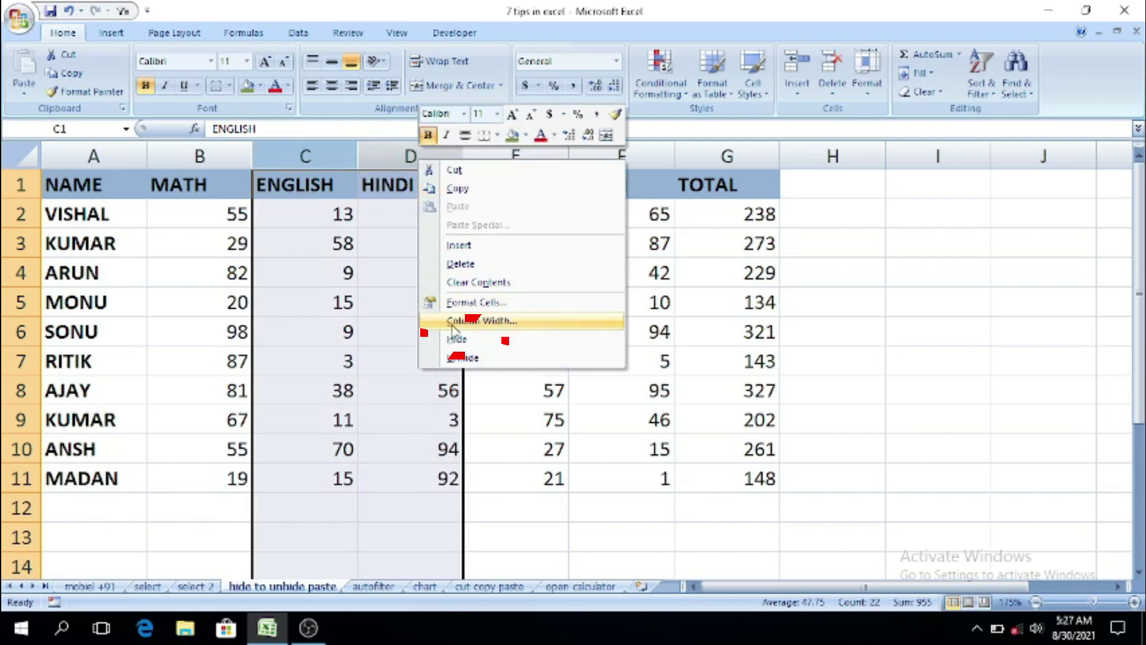
pyautogui.click(457, 338)
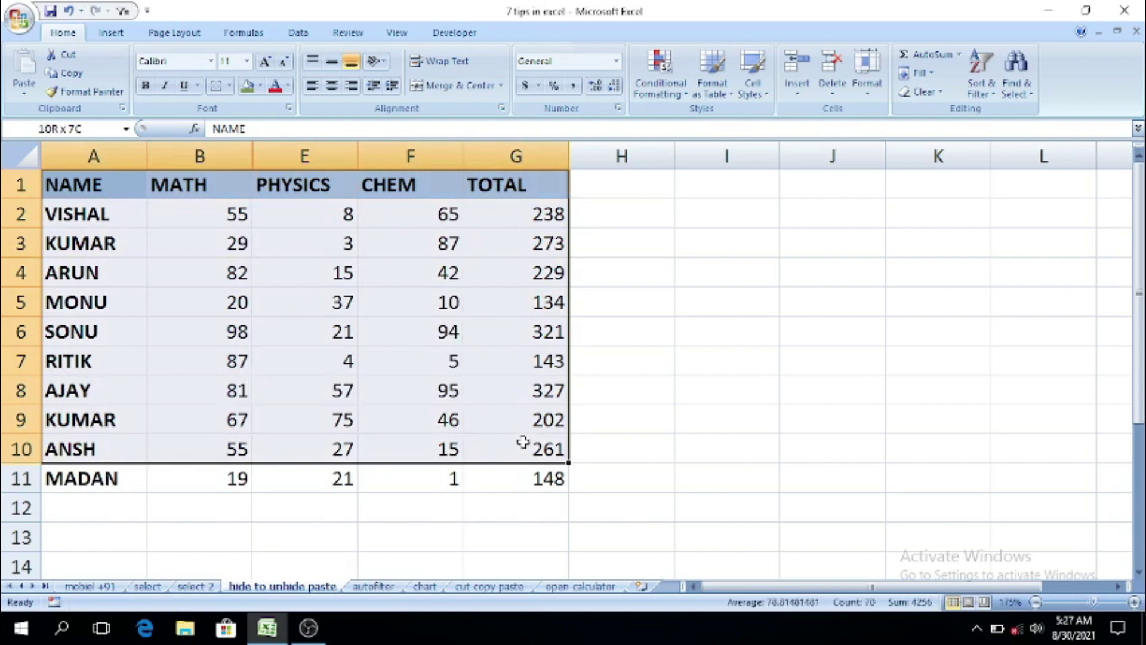
# - Copy the whole marks table A1:G11 in the ordinary way and paste it at A1 of Sheet1
pyautogui.moveTo(525, 440)
pyautogui.mouseDown()
pyautogui.moveTo(525, 476)
pyautogui.moveTo(107, 184)
pyautogui.moveTo(48, 184)
pyautogui.mouseUp()
pyautogui.click(523, 476)
pyautogui.hotkey('ctrl', 'c')
pyautogui.scroll(-3, 169, 322)
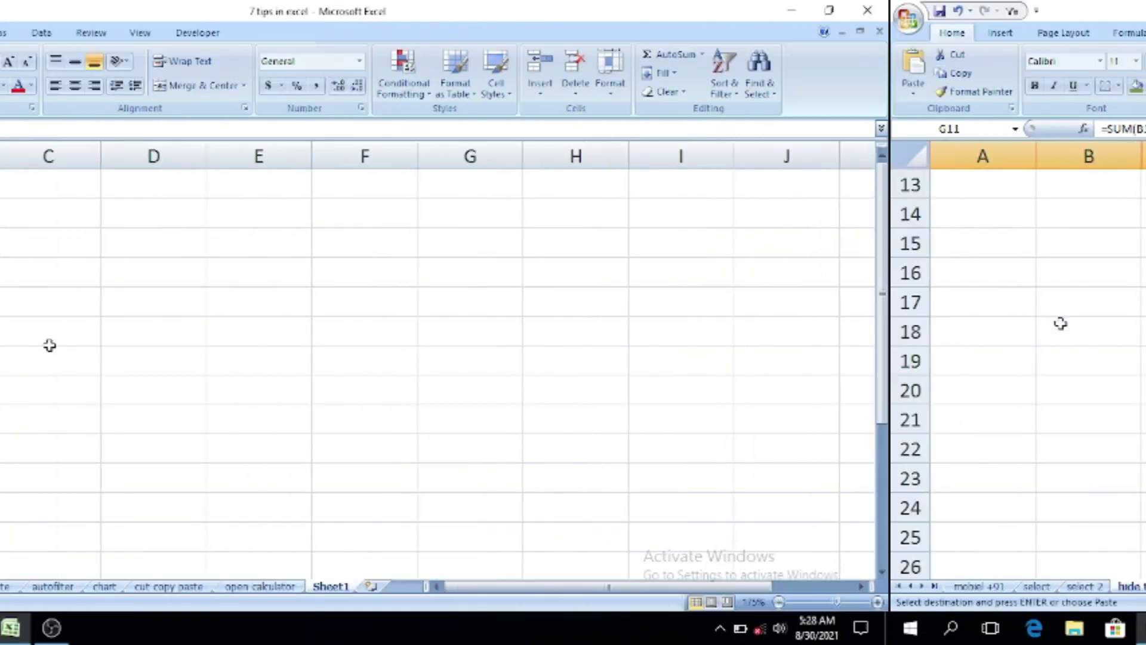
pyautogui.hotkey('ctrl', 'v')
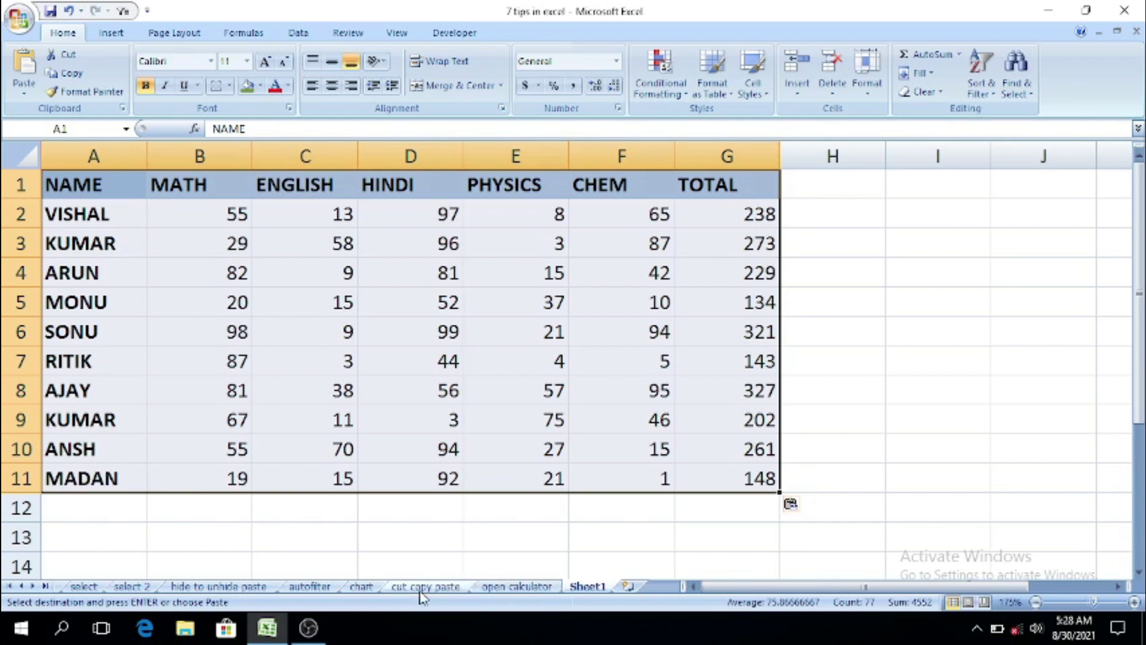
# - Compare the source table with the copy on Sheet1, checking the ENGLISH and HINDI columns
pyautogui.click(254, 588)
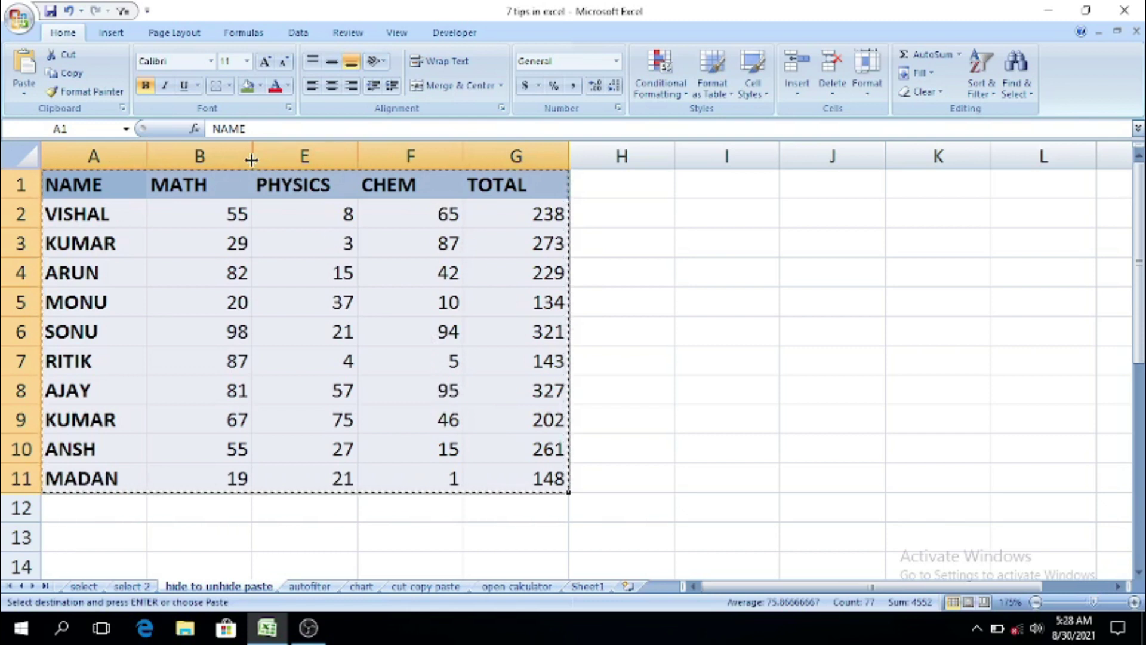
pyautogui.click(597, 587)
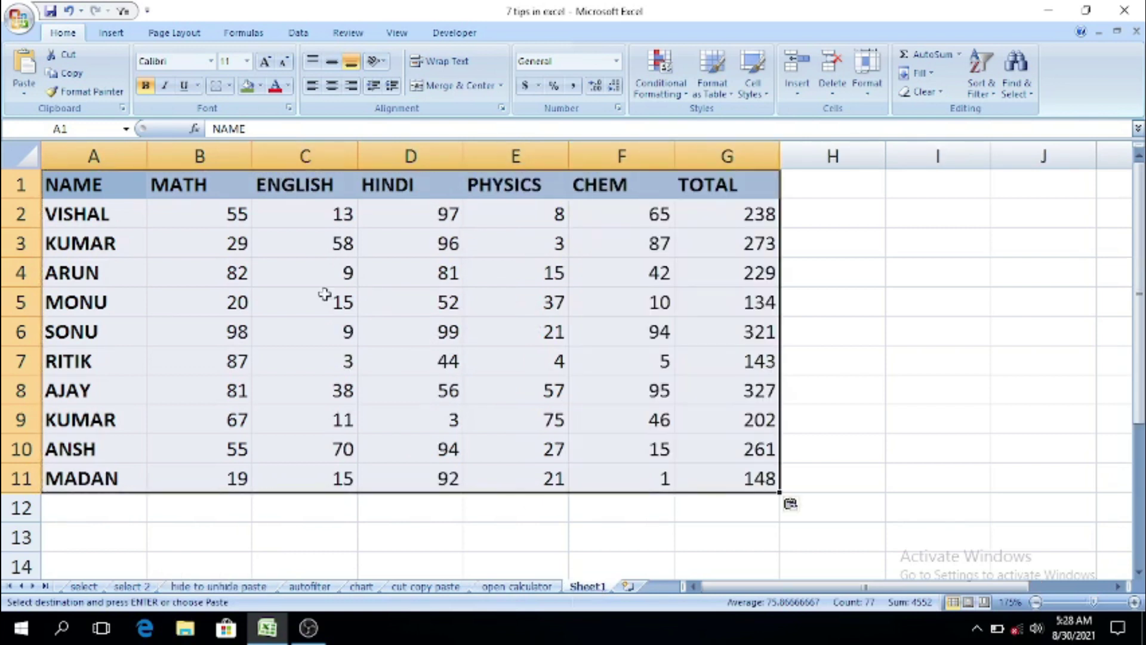
pyautogui.moveTo(263, 158); pyautogui.dragTo(418, 158)
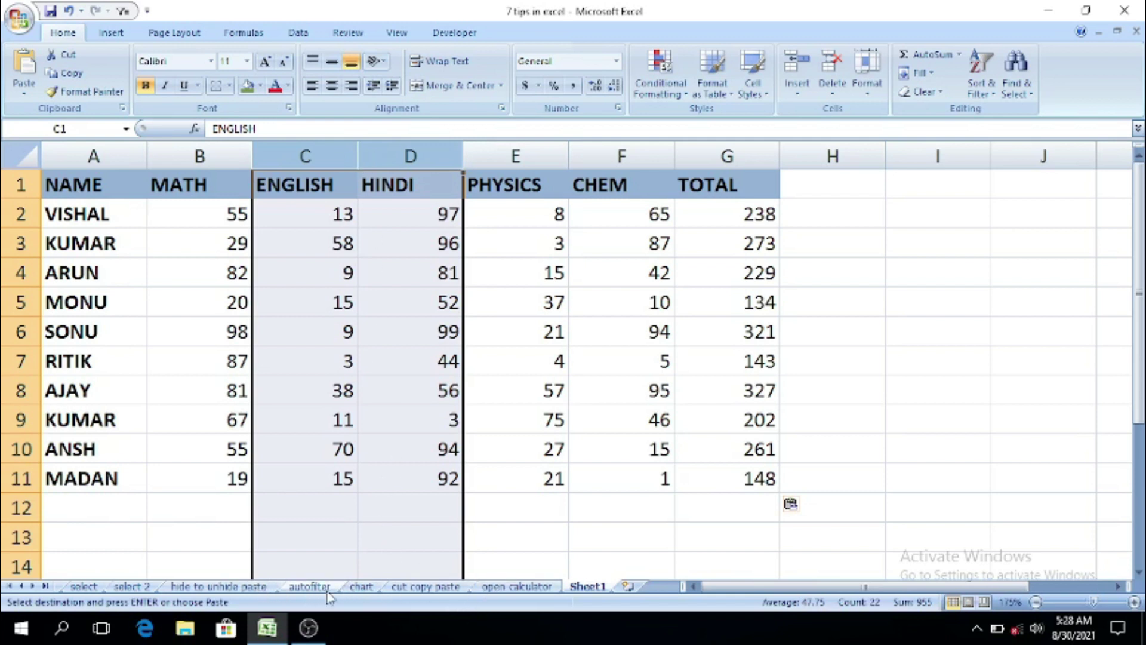
# - Copy only the visible cells of the marks table on the hide to unhide paste sheet
pyautogui.moveTo(359, 346); pyautogui.dragTo(89, 182)
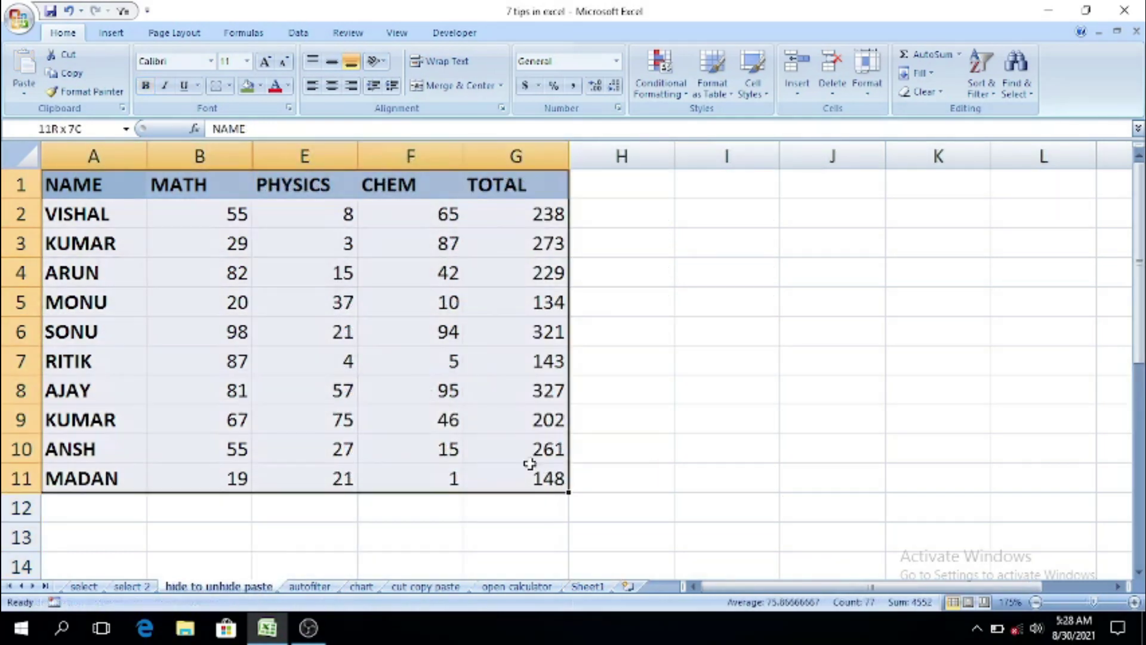
pyautogui.click(529, 472)
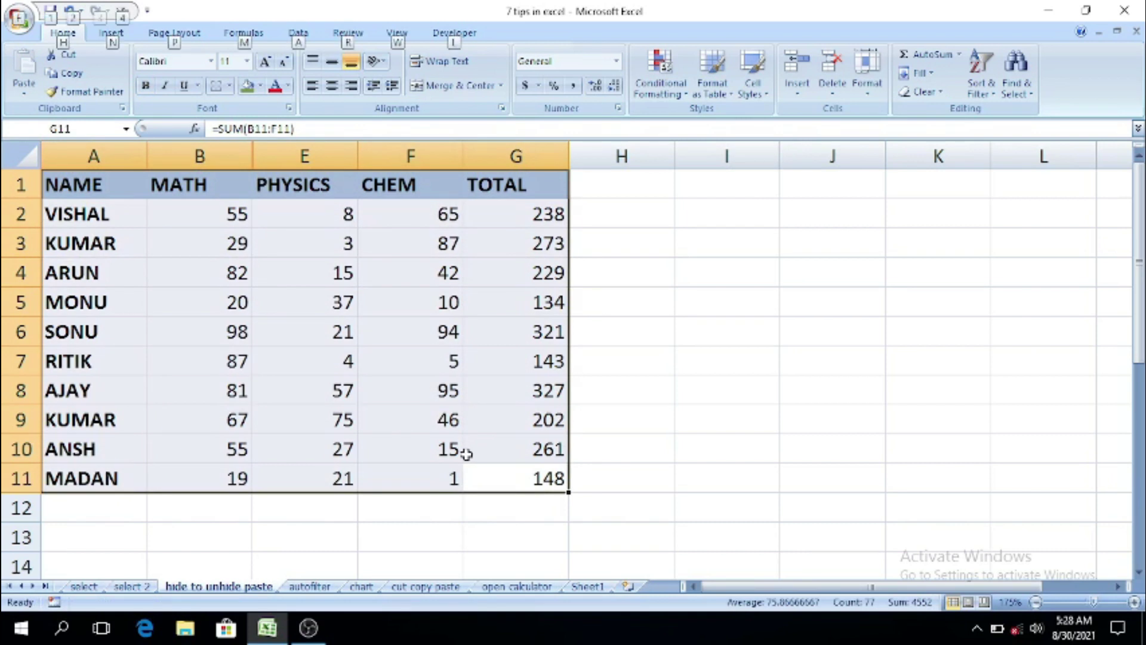
pyautogui.hotkey('alt', ';')
pyautogui.hotkey('ctrl', 'c')
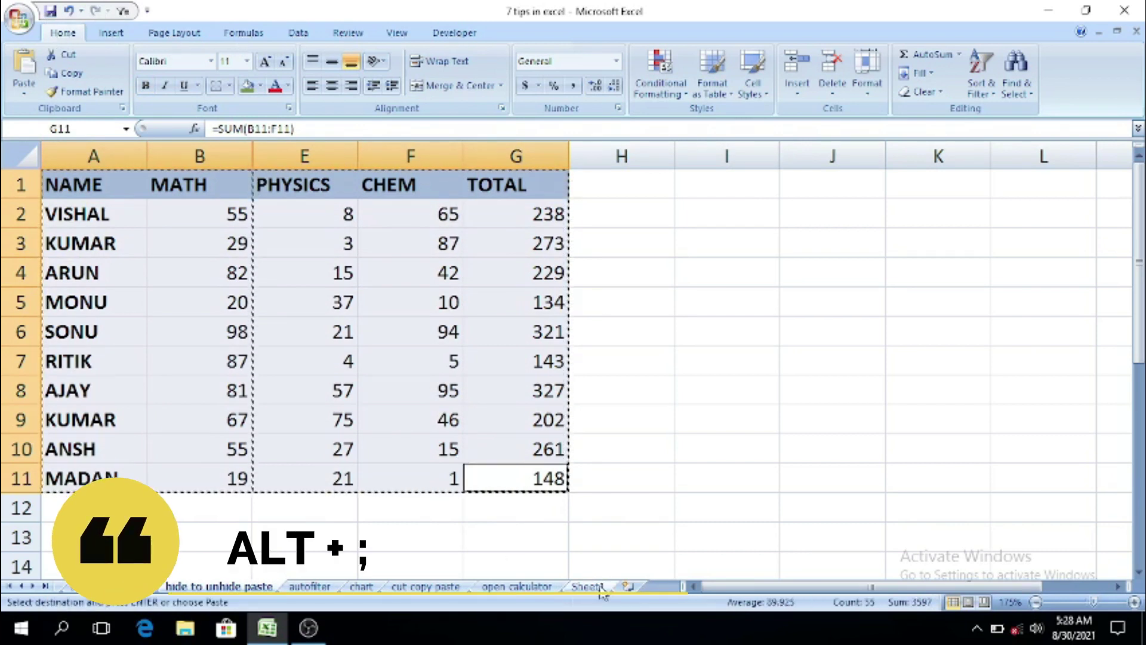
# - Paste the copied visible cells at A18 of Sheet1 and select the pasted table A18:E28
pyautogui.click(588, 586)
pyautogui.scroll(-5, 233, 492)
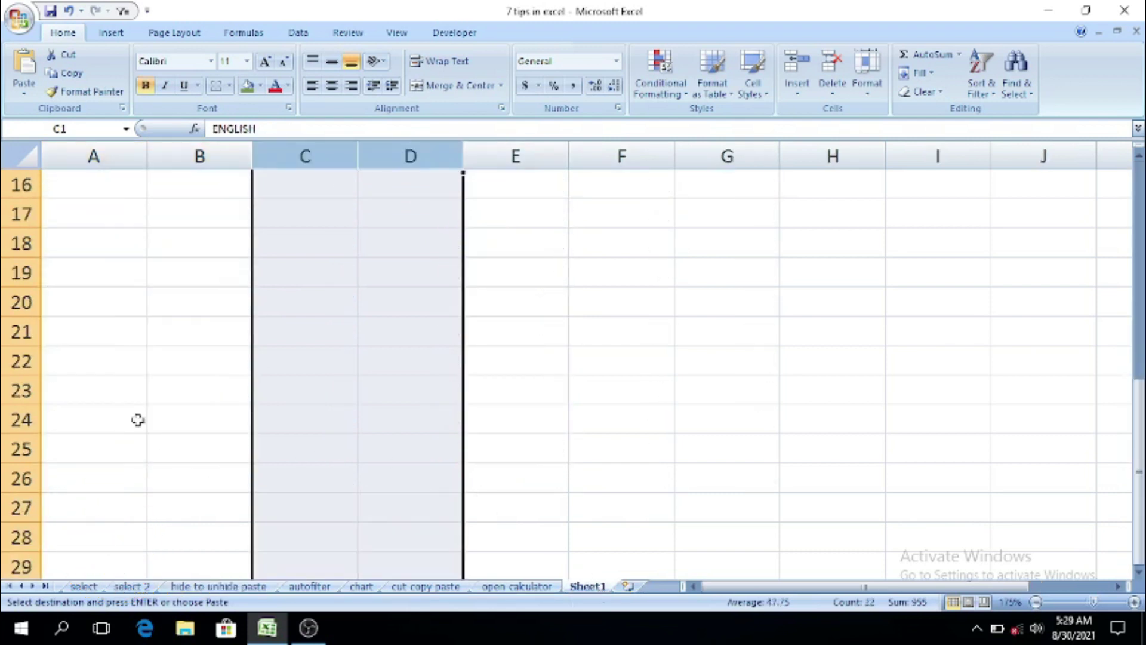
pyautogui.click(82, 242)
pyautogui.hotkey('ctrl', 'v')
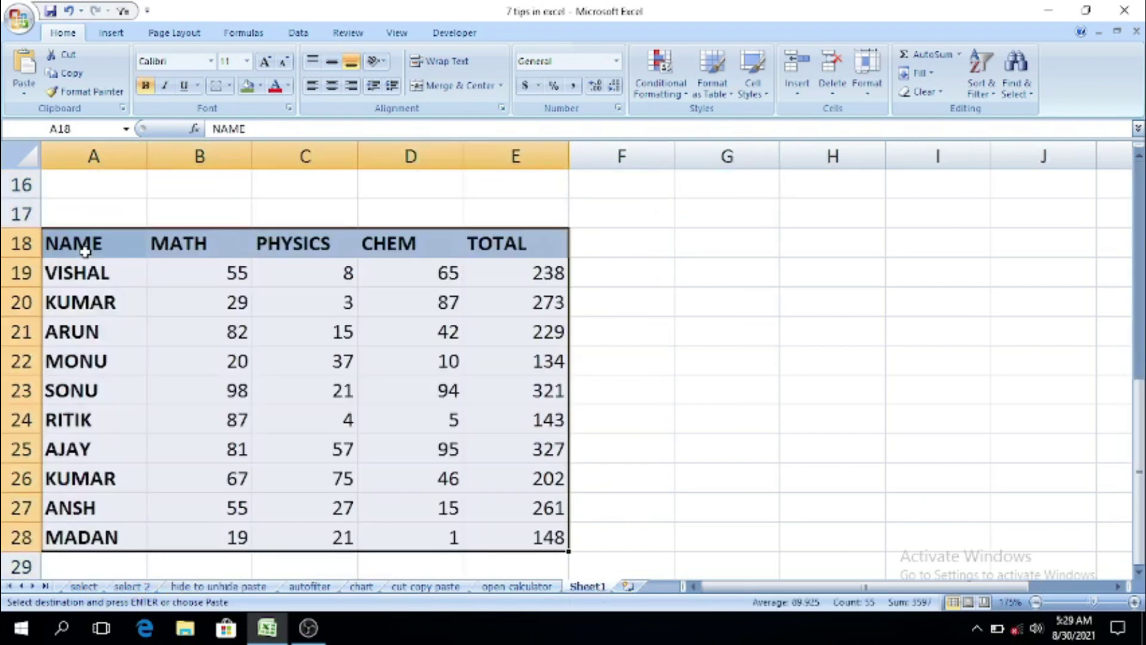
pyautogui.click(402, 292)
pyautogui.moveTo(119, 247); pyautogui.dragTo(522, 535)
pyautogui.click(522, 535)
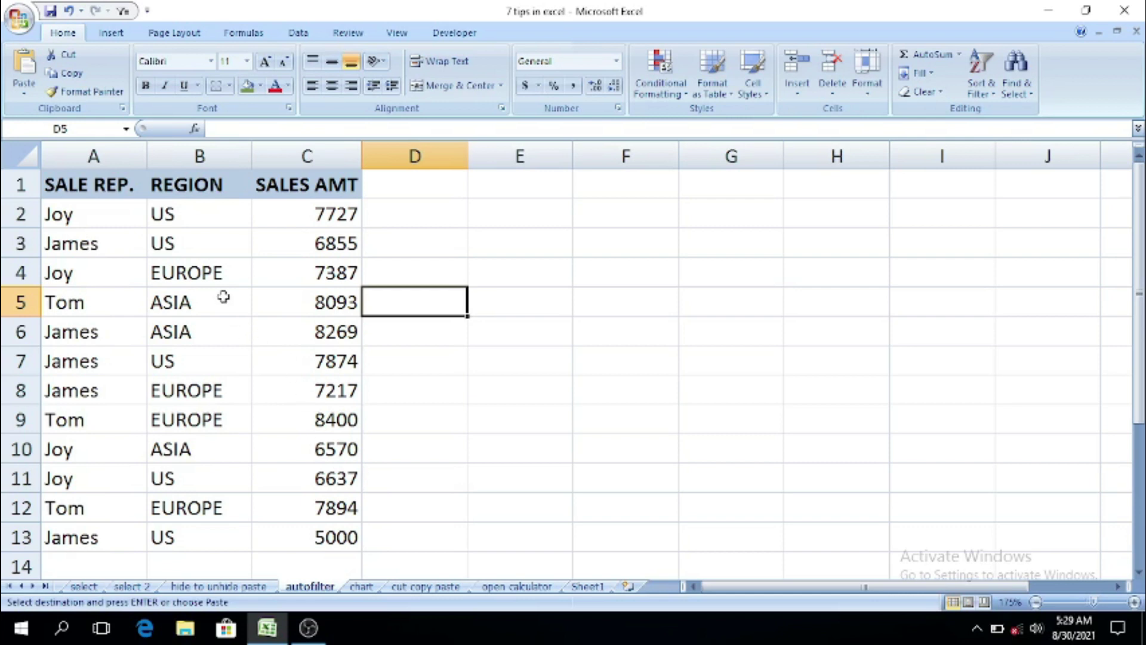
# - AutoFilter the sales table by the US value in B7, and undo the filter
pyautogui.click(202, 255)
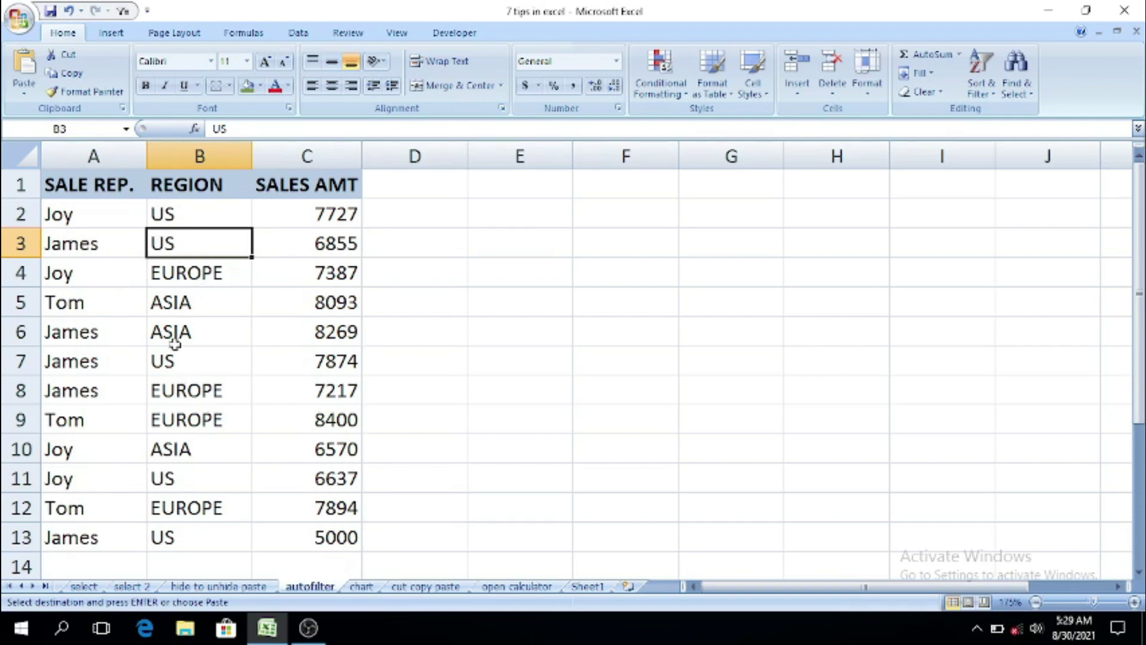
pyautogui.click(178, 363)
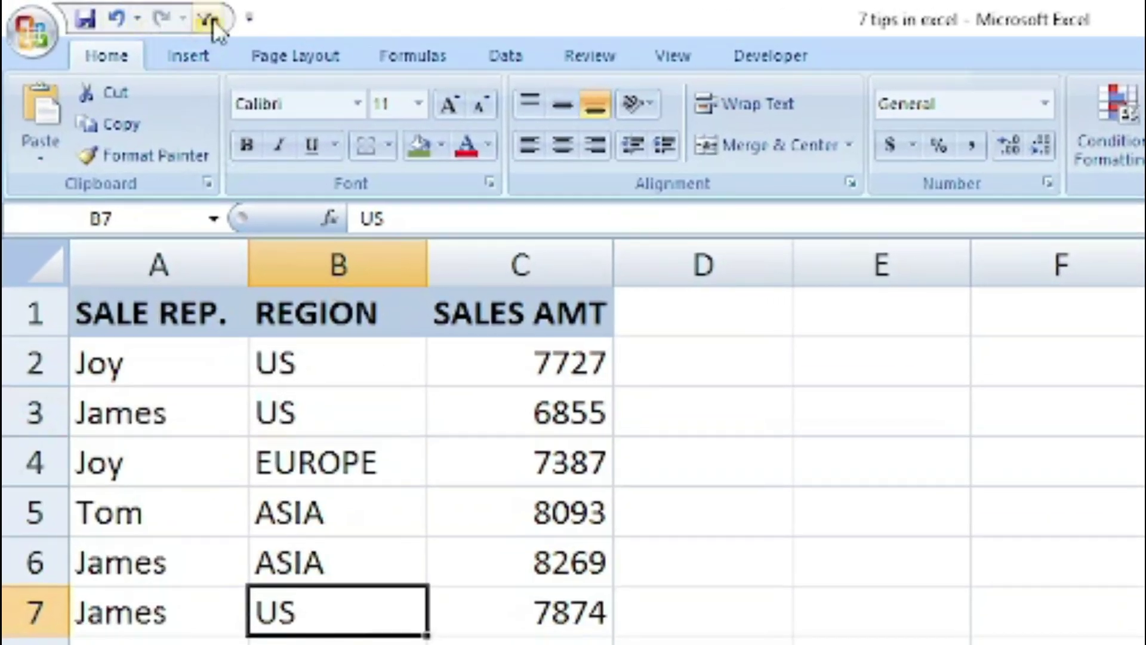
pyautogui.click(134, 12)
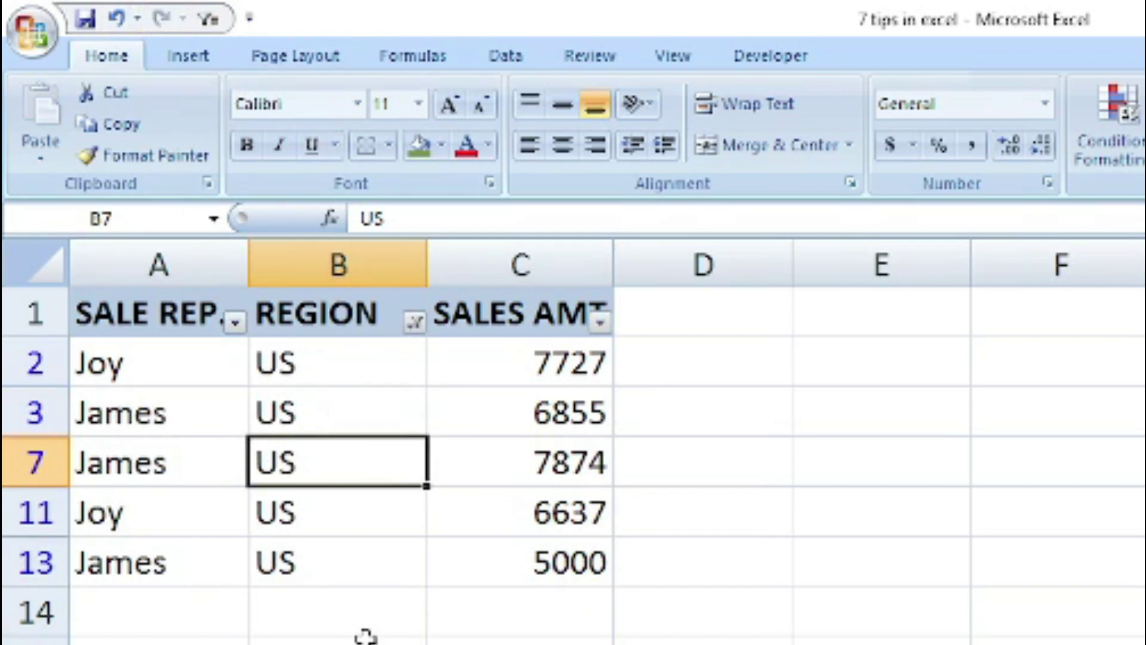
pyautogui.hotkey('ctrl', 'z')
# - AutoFilter the sales table by the ASIA value in cell B5 of the REGION column
pyautogui.click(338, 518)
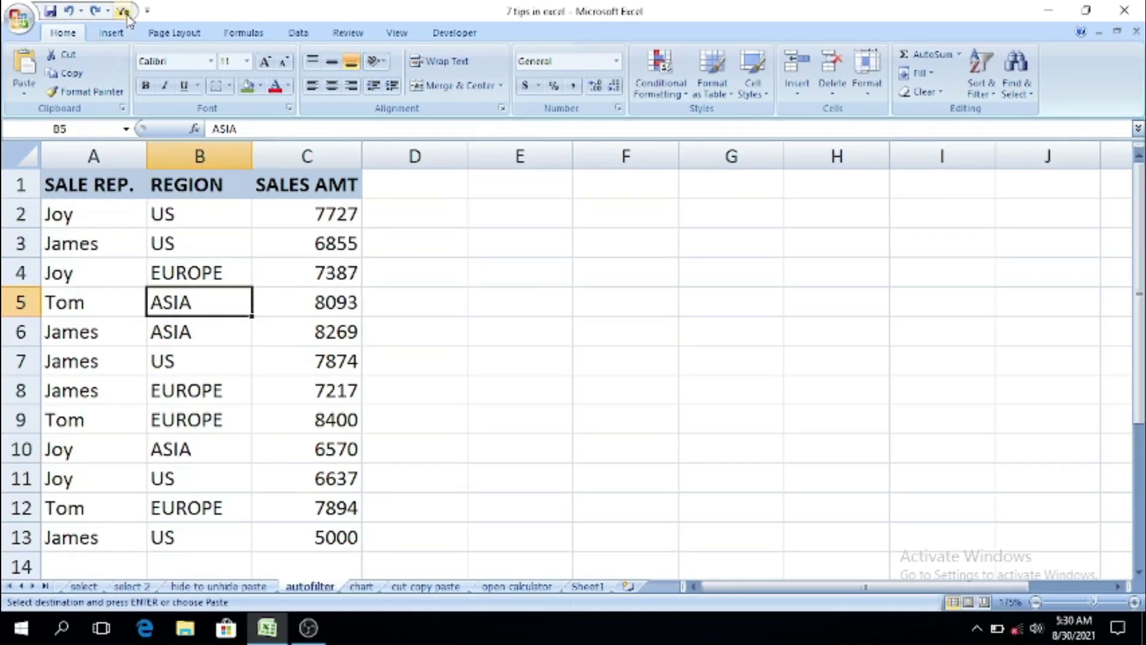
pyautogui.click(165, 20)
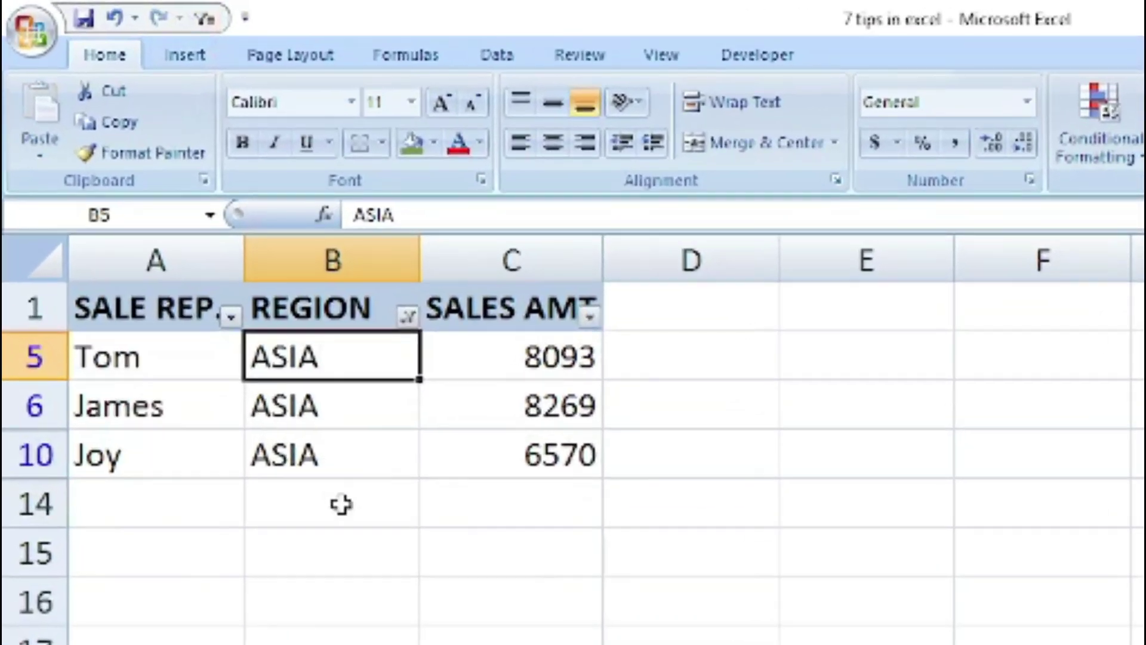
# - Undo the ASIA filter and try to add AutoFilter from Commands Not in the Ribbon to the Quick Access Toolbar
pyautogui.hotkey('ctrl', 'z')
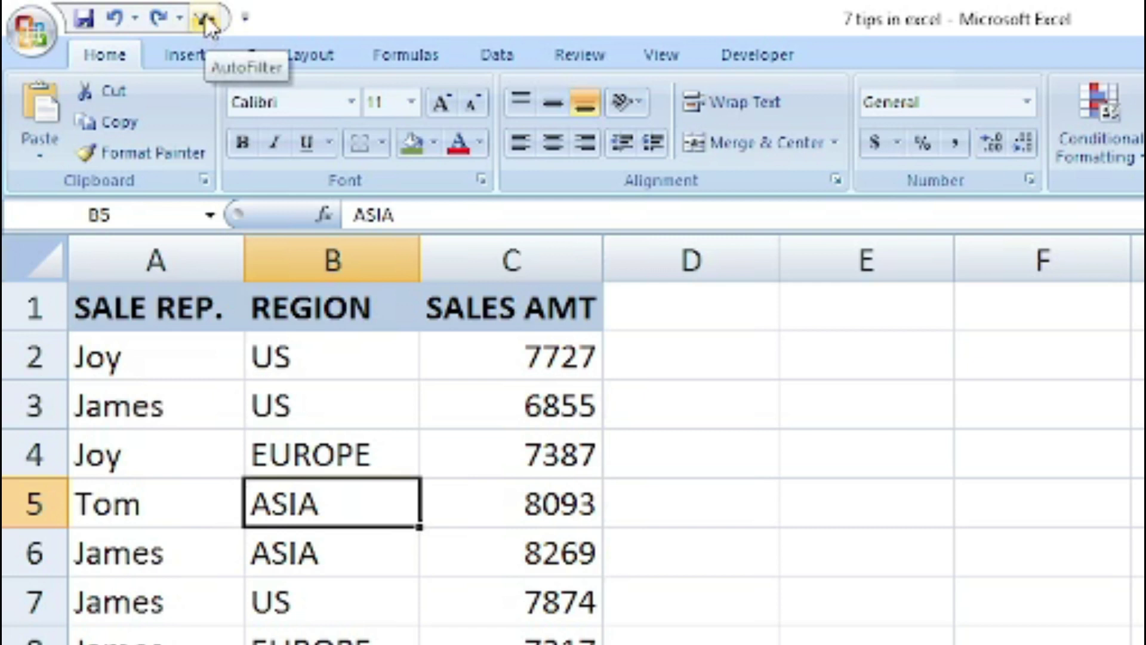
pyautogui.click(246, 21)
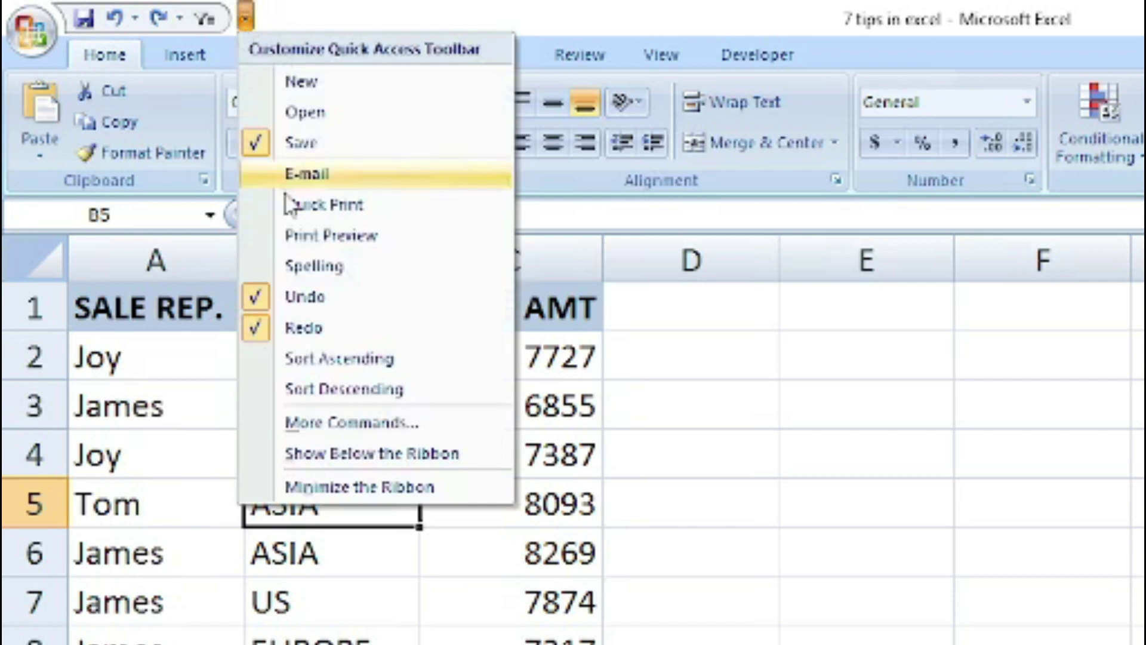
pyautogui.click(354, 425)
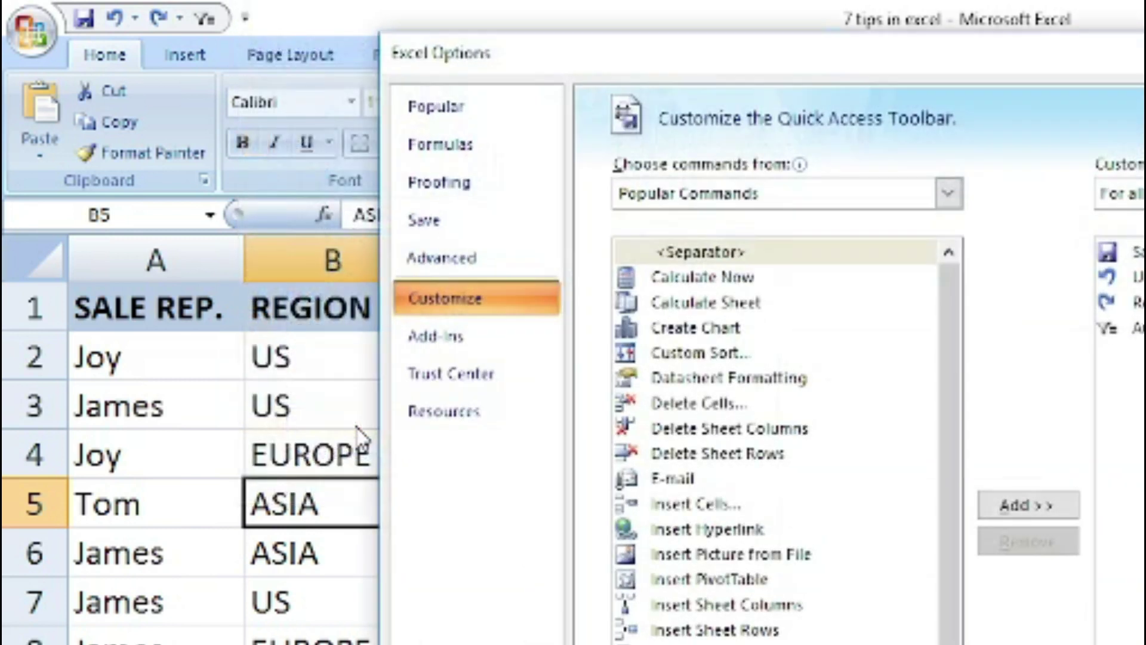
pyautogui.click(949, 193)
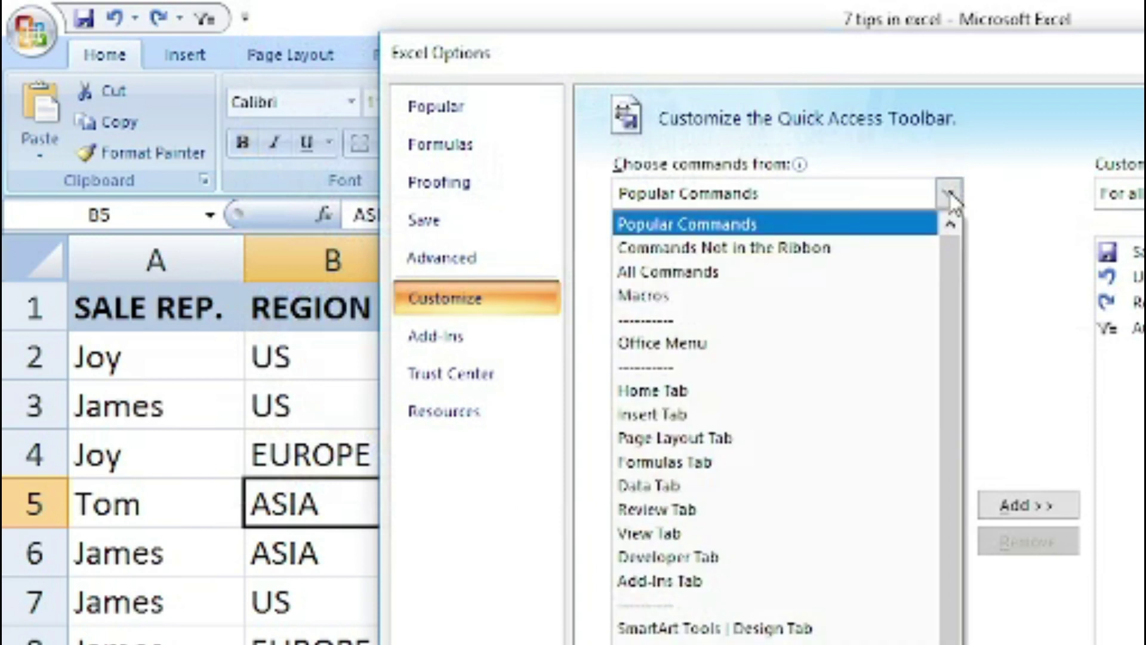
pyautogui.click(817, 254)
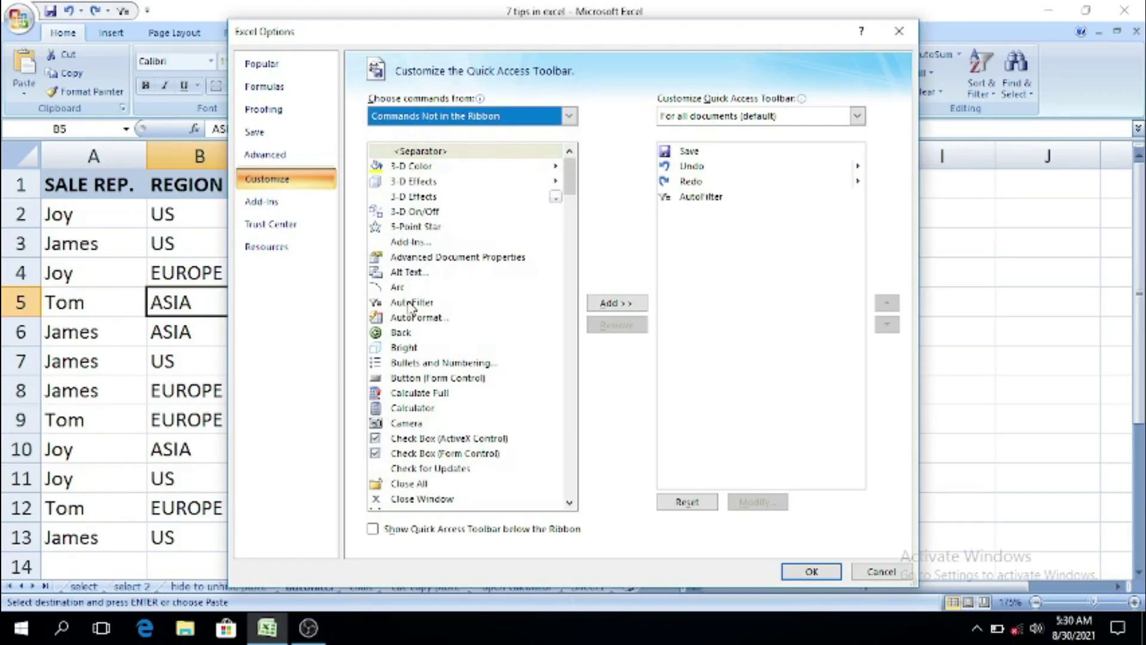
pyautogui.click(411, 303)
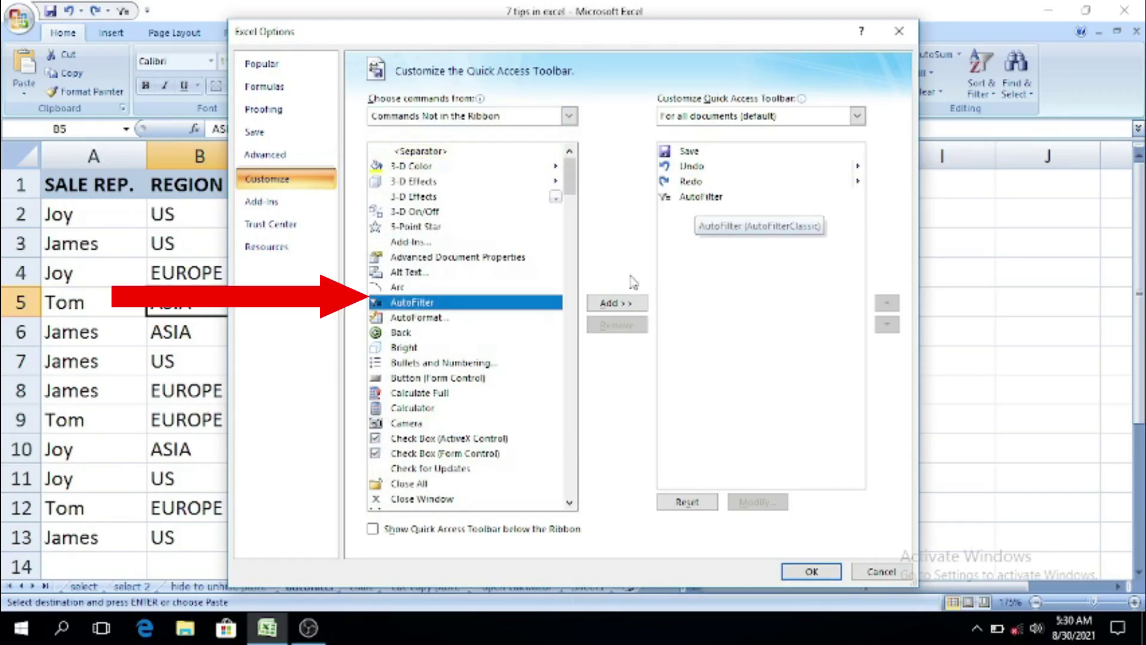
pyautogui.click(639, 304)
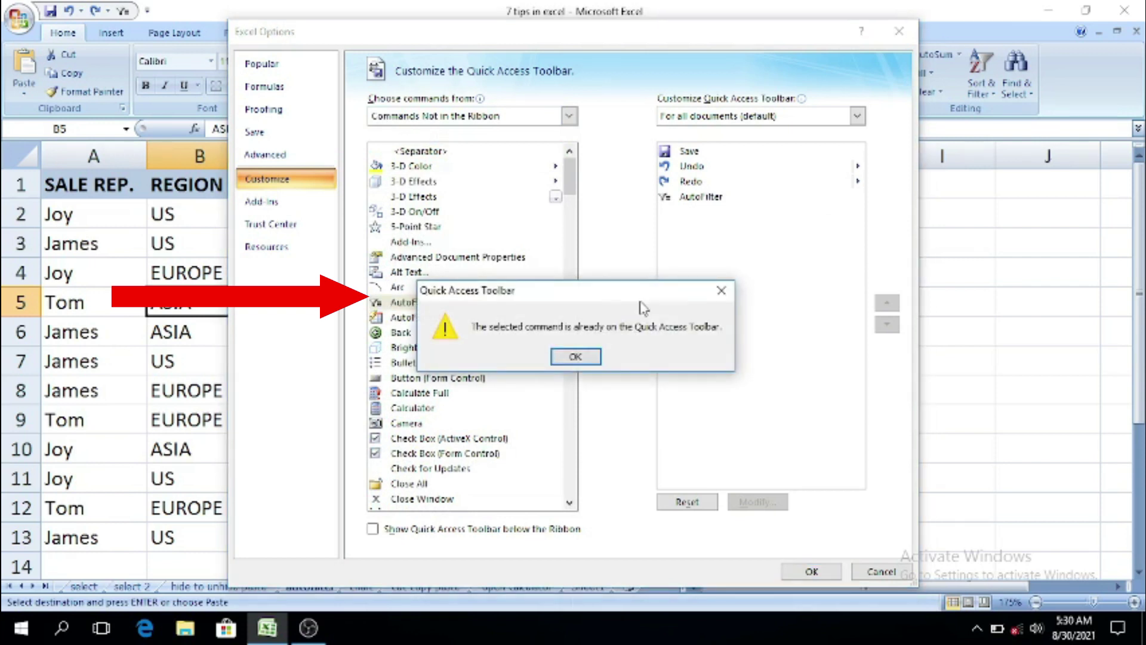
pyautogui.click(575, 356)
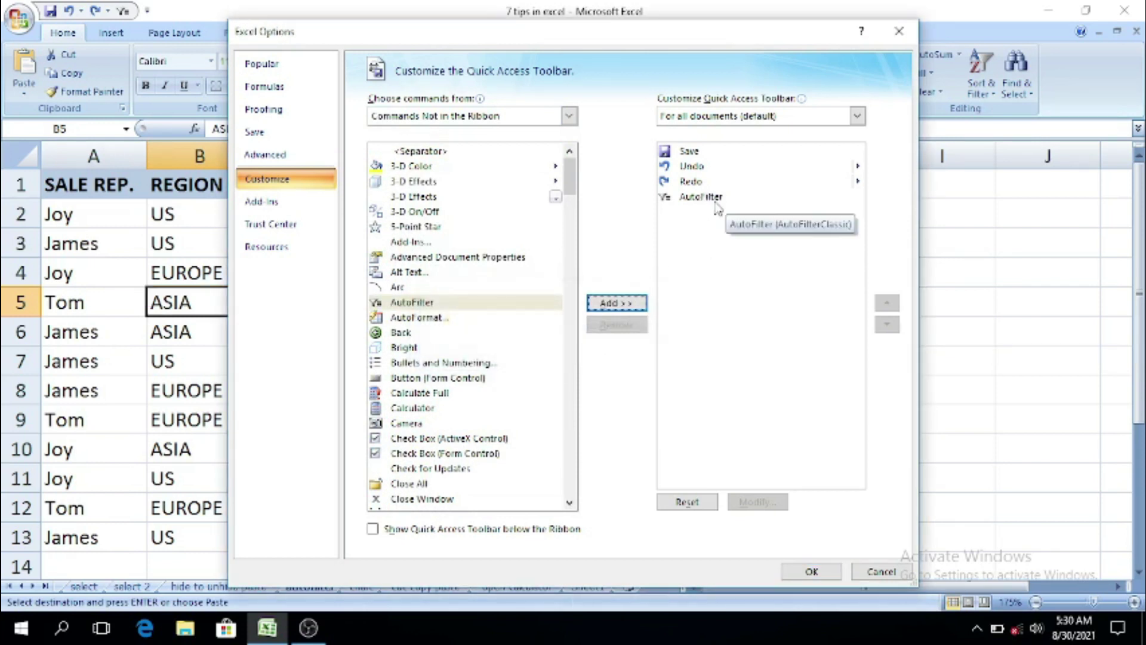
pyautogui.click(797, 570)
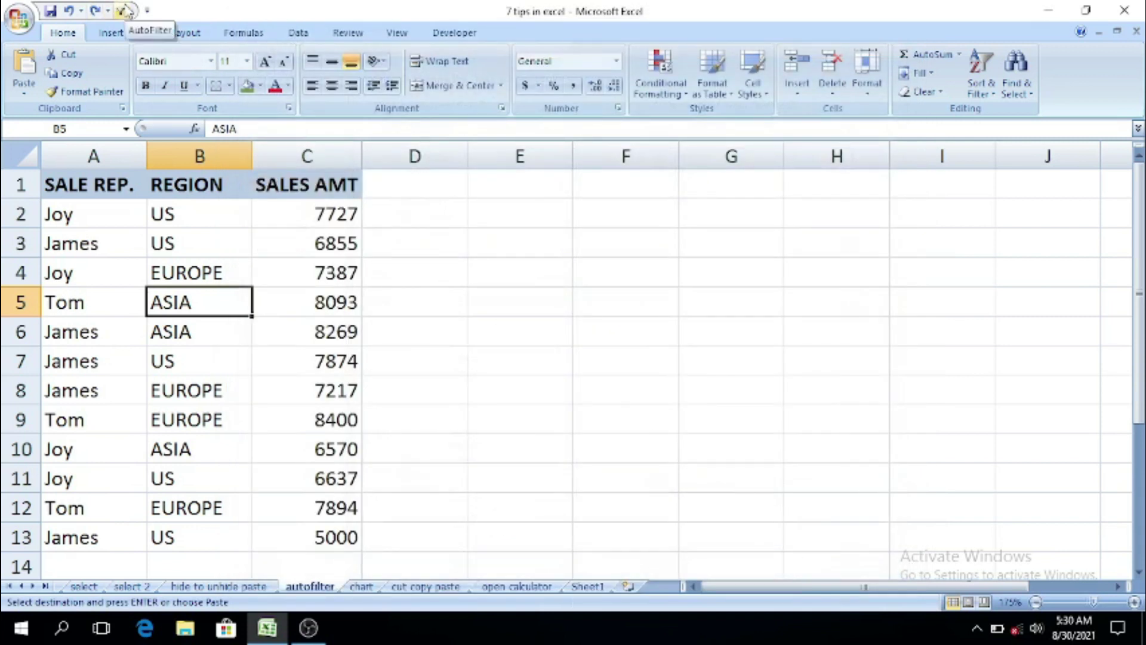
# - AutoFilter the sales table by the sales rep name in cell A6 of the SALE REP. column
pyautogui.click(104, 330)
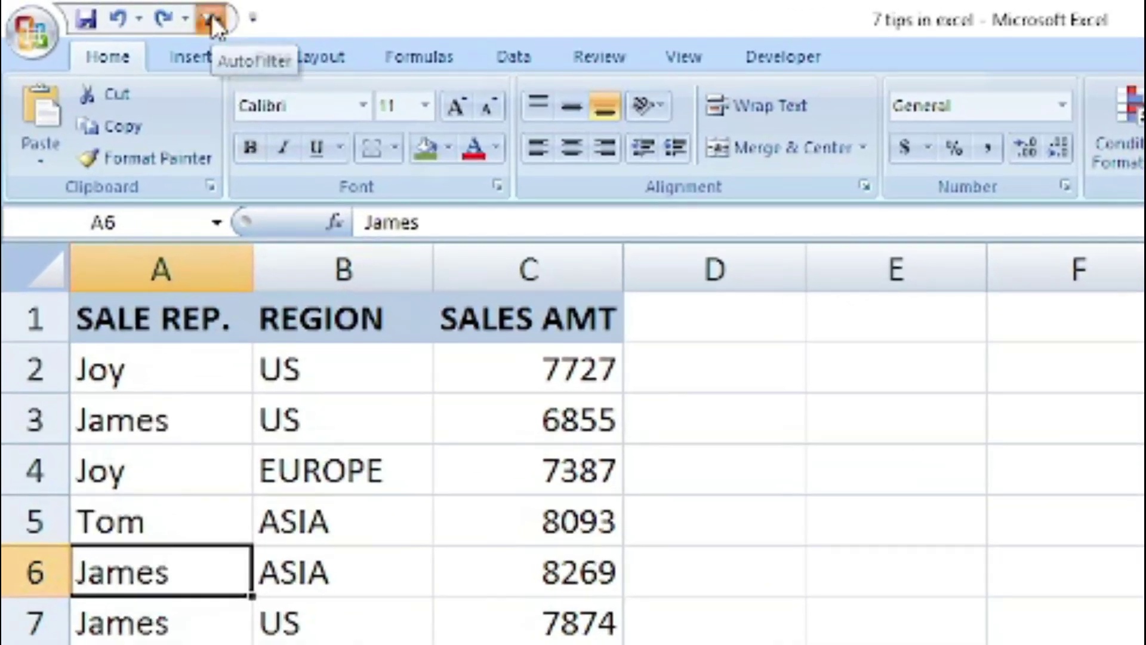
pyautogui.click(211, 16)
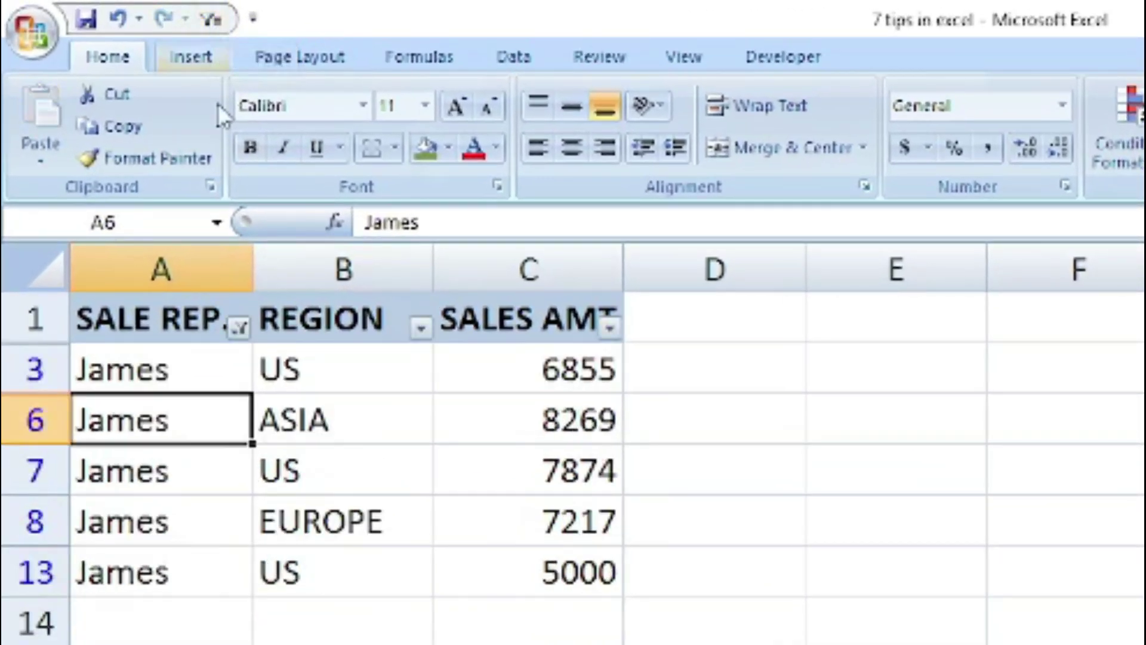
pyautogui.moveTo(205, 373); pyautogui.dragTo(242, 545)
pyautogui.click(389, 477)
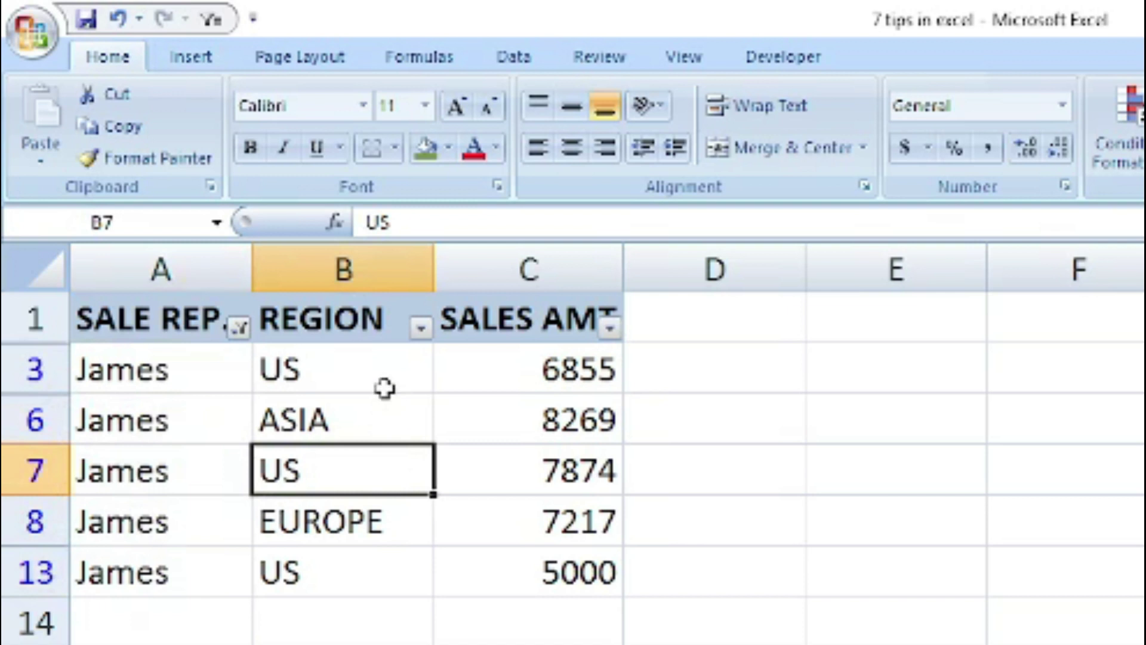
# - Clear the filter from the SALE REP. column of the sales table
pyautogui.click(240, 327)
pyautogui.click(241, 329)
pyautogui.click(241, 328)
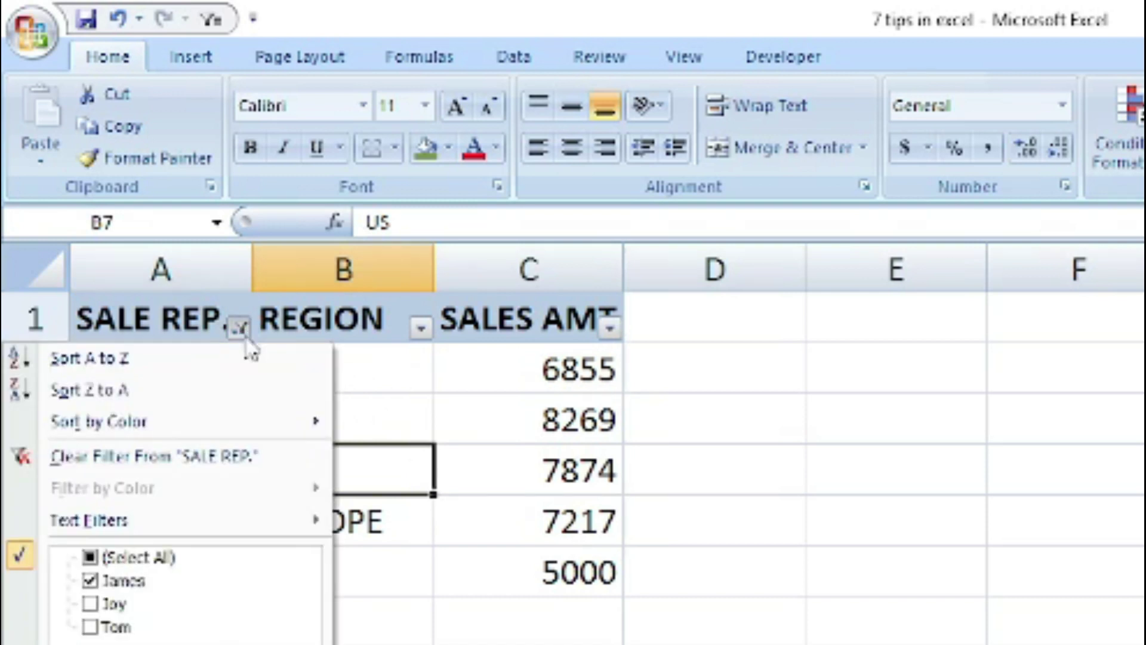
pyautogui.click(133, 463)
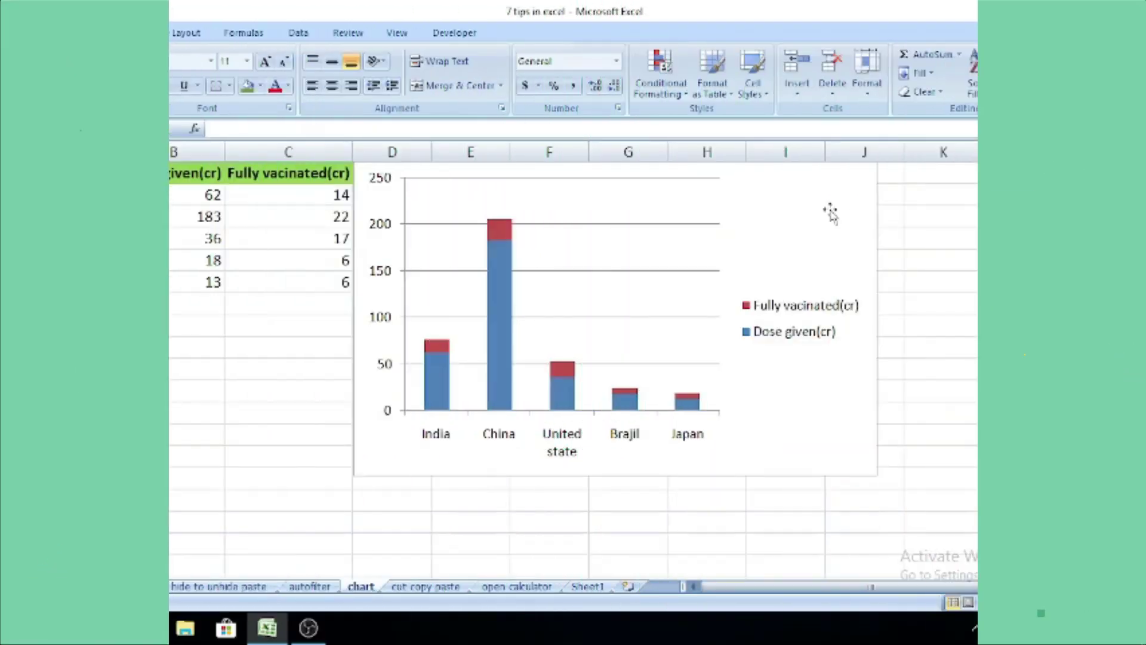
# - Reposition the vaccination column chart beside the country table on the chart sheet, over columns D to J
pyautogui.moveTo(828, 210); pyautogui.dragTo(943, 308)
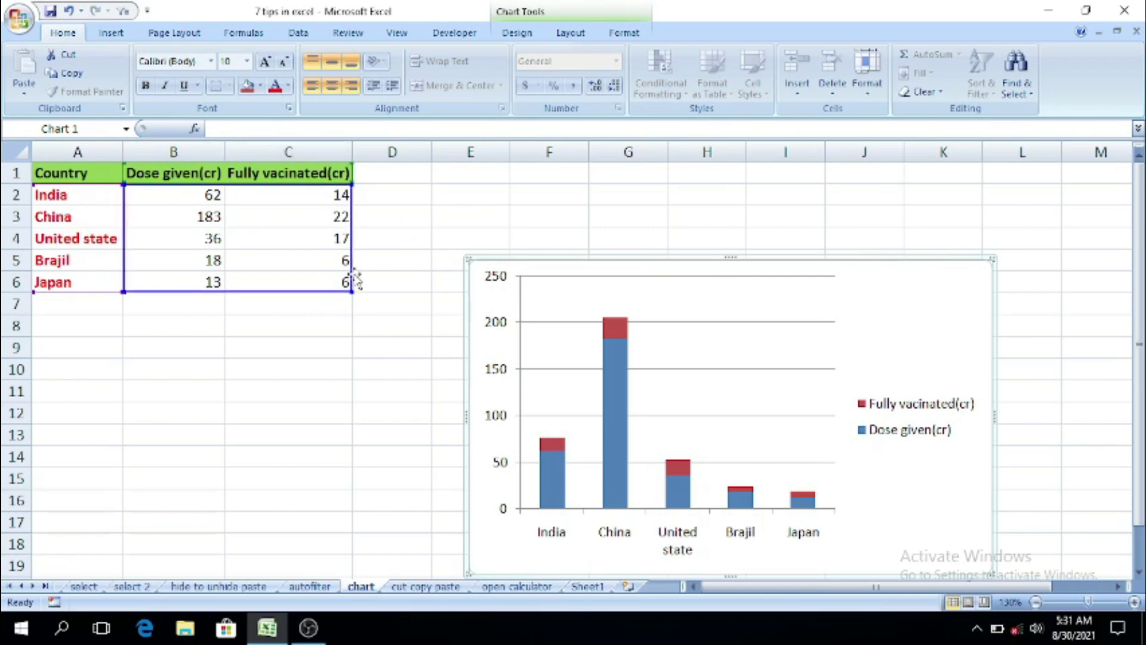
pyautogui.moveTo(707, 258); pyautogui.dragTo(600, 154)
pyautogui.click(601, 152)
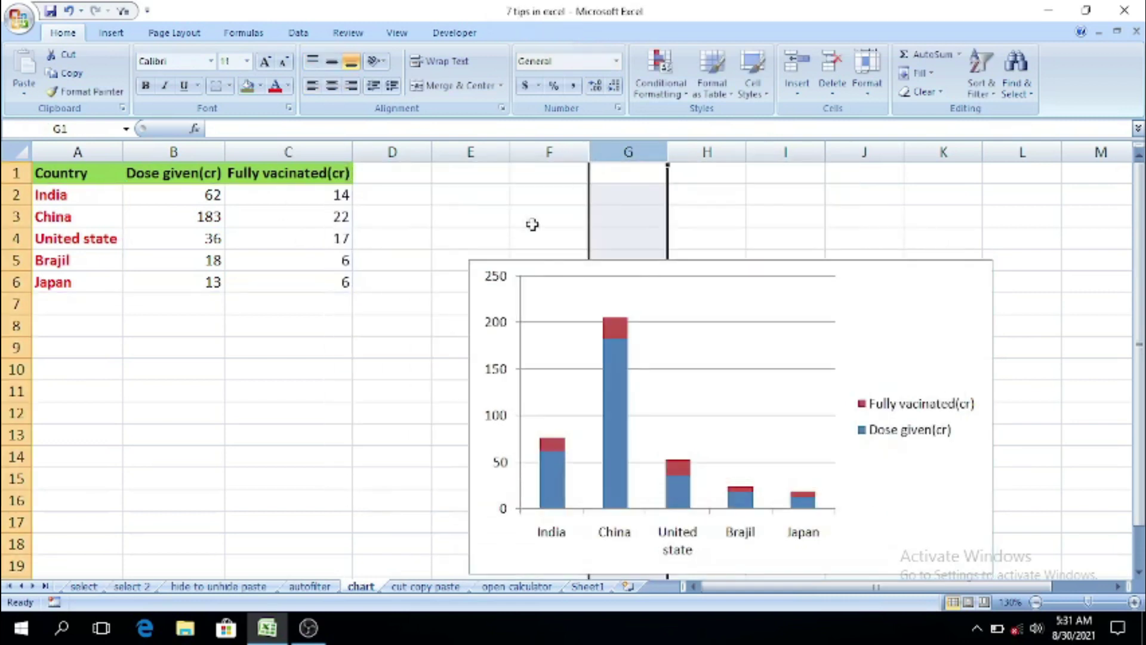
pyautogui.moveTo(560, 263); pyautogui.dragTo(450, 169)
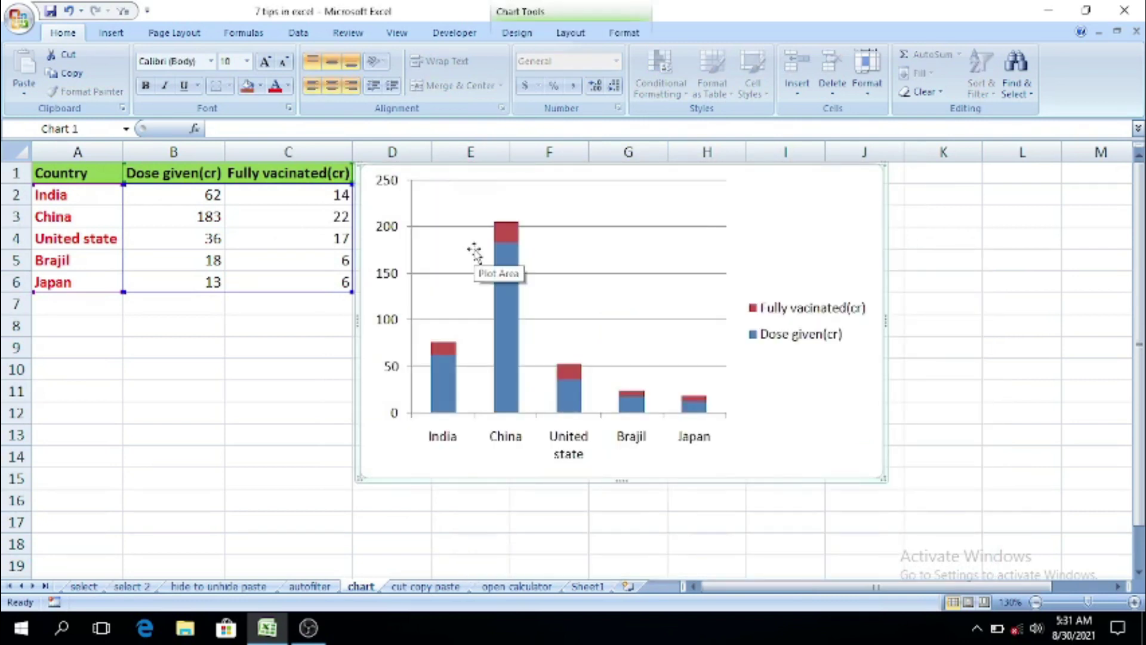
# - Insert the co vaicine picture from Saved Pictures at cell B11 of the chart sheet
pyautogui.click(503, 324)
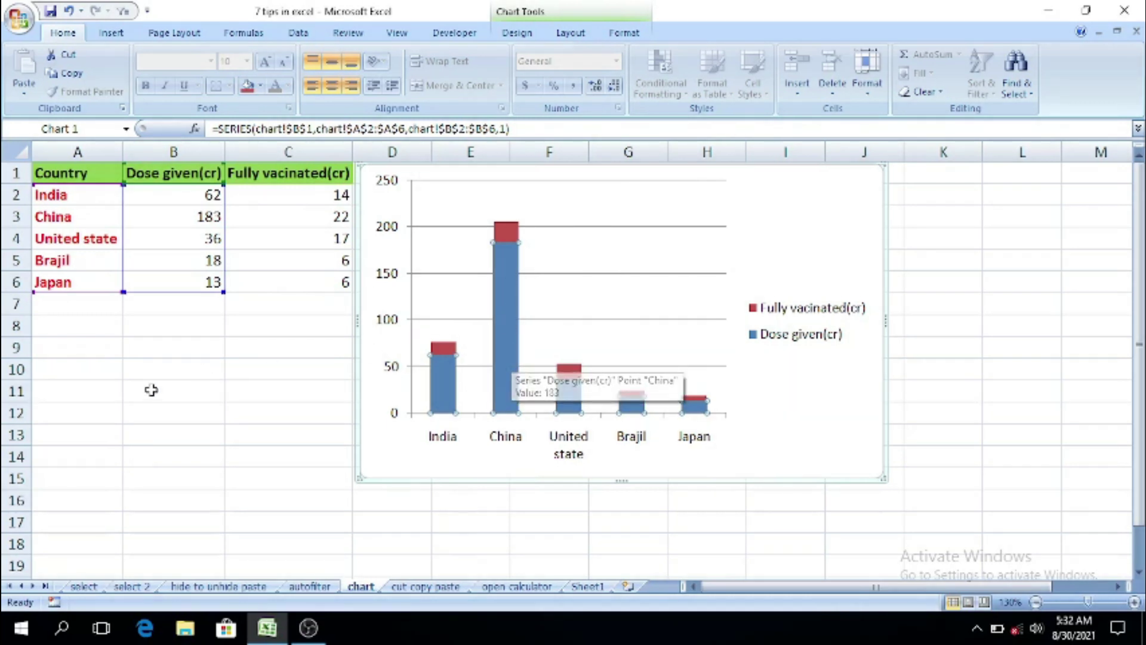
pyautogui.click(188, 387)
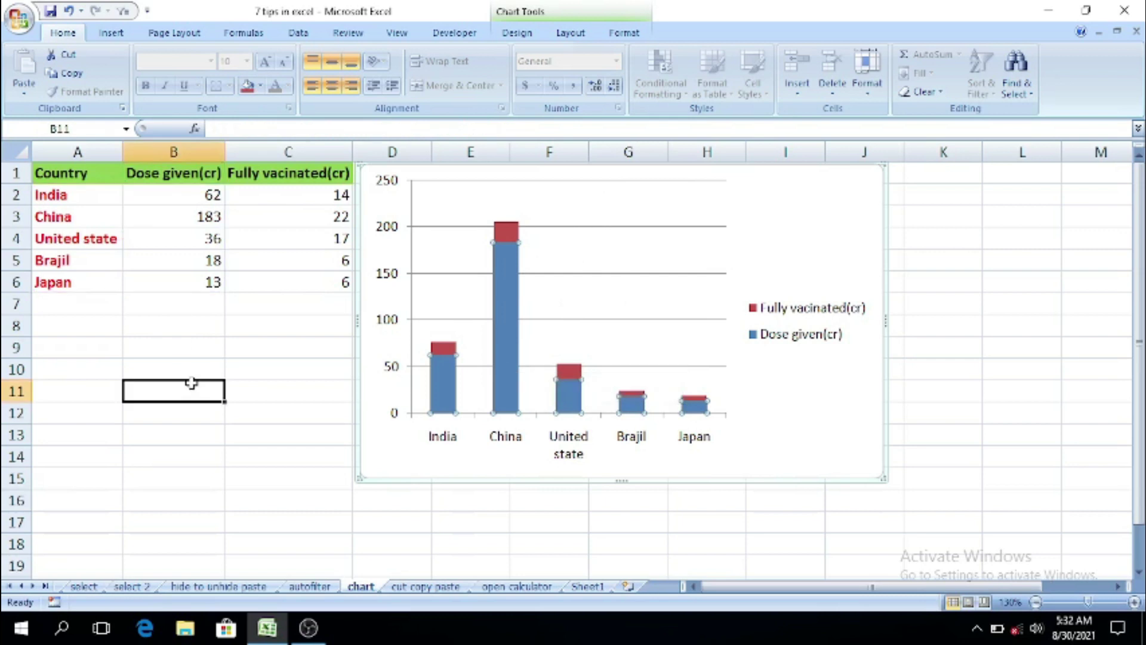
pyautogui.click(113, 33)
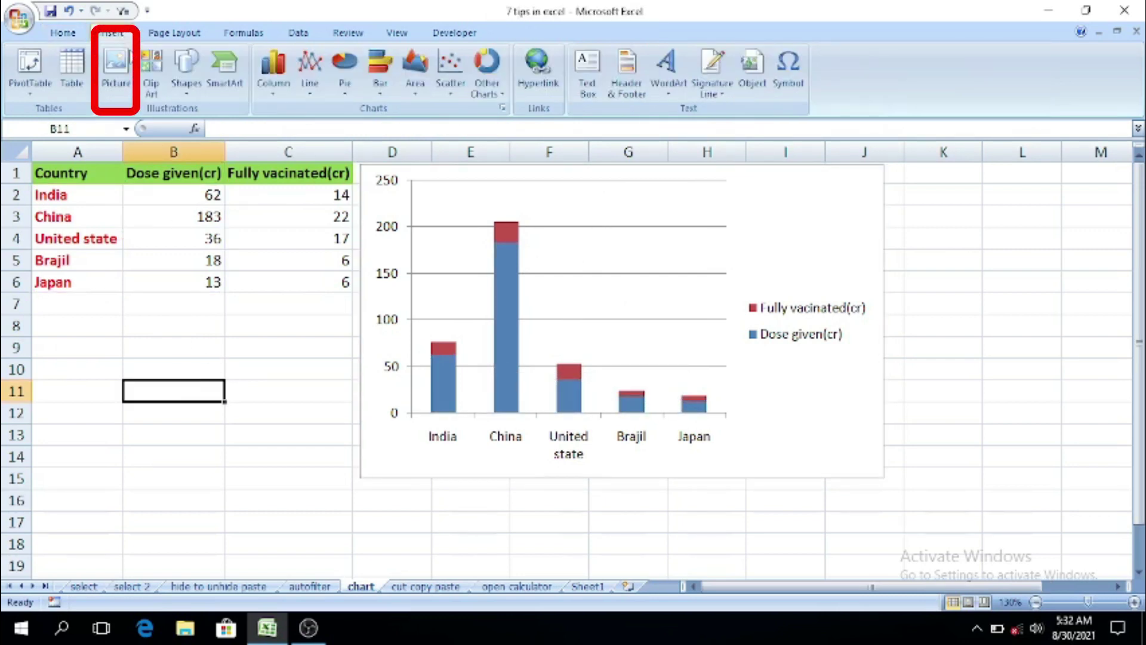
pyautogui.click(116, 66)
pyautogui.click(495, 137)
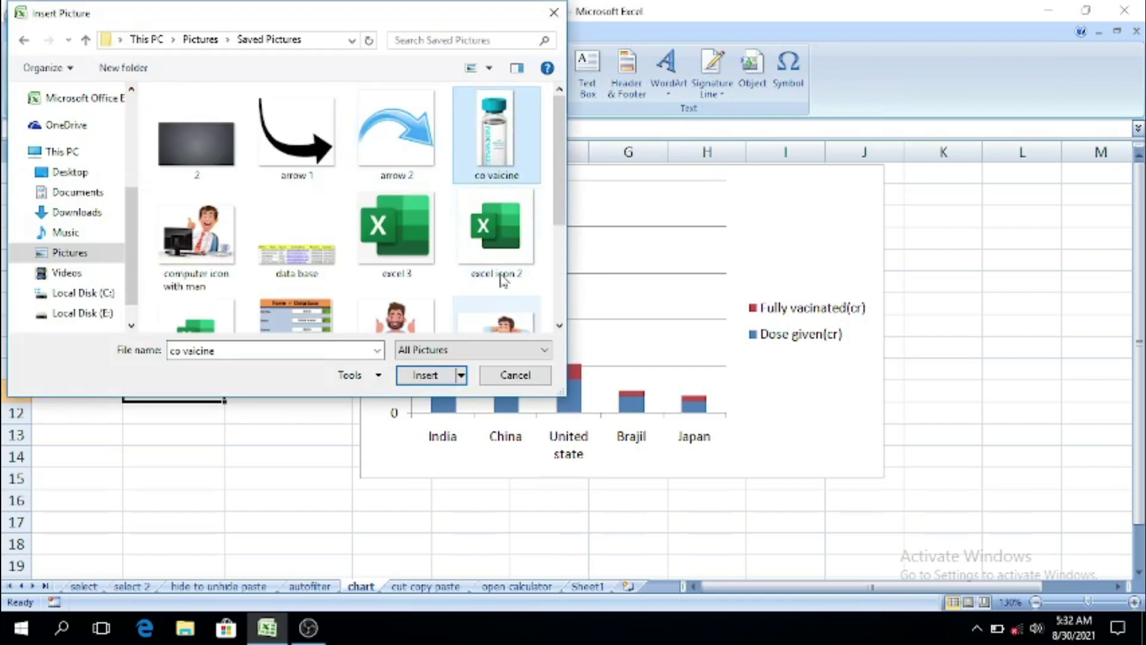
pyautogui.click(425, 375)
# - Move the vaccine picture clear of the chart, below the country table, and select the chart's Dose given(cr) series
pyautogui.scroll(-3, 339, 460)
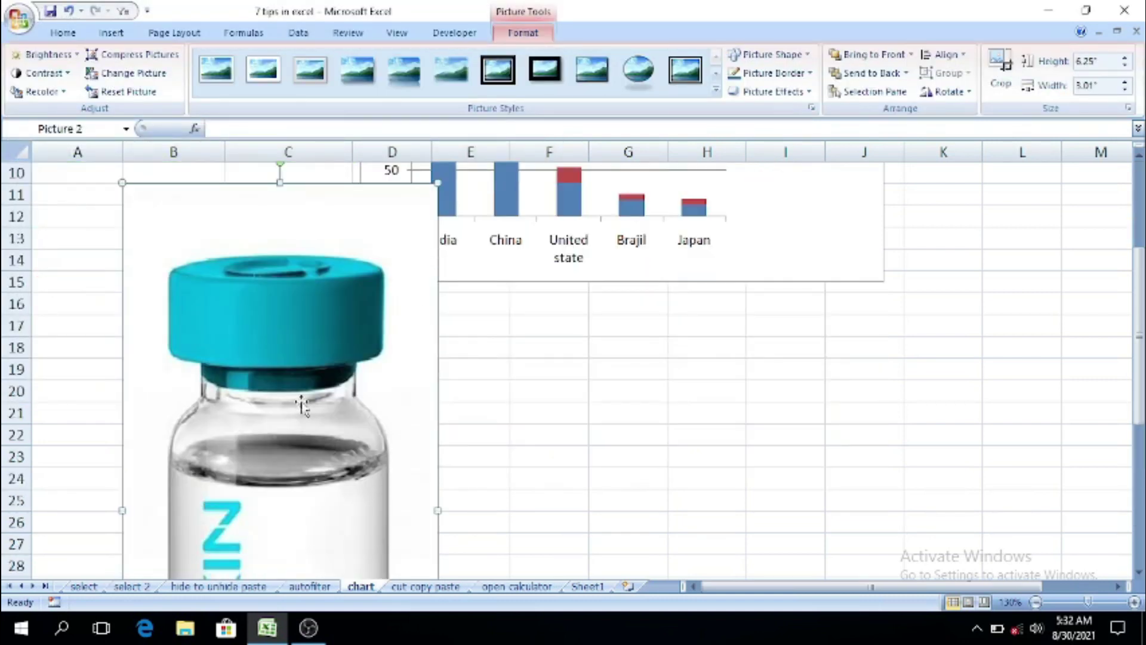
pyautogui.scroll(2, 301, 405)
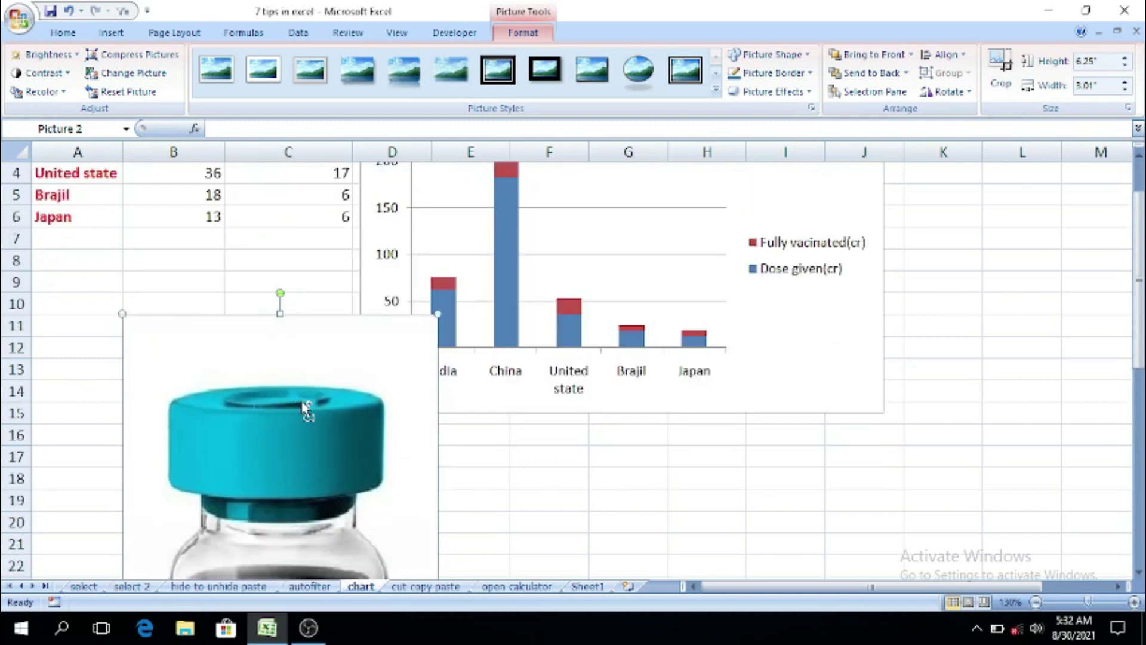
pyautogui.scroll(1, 358, 404)
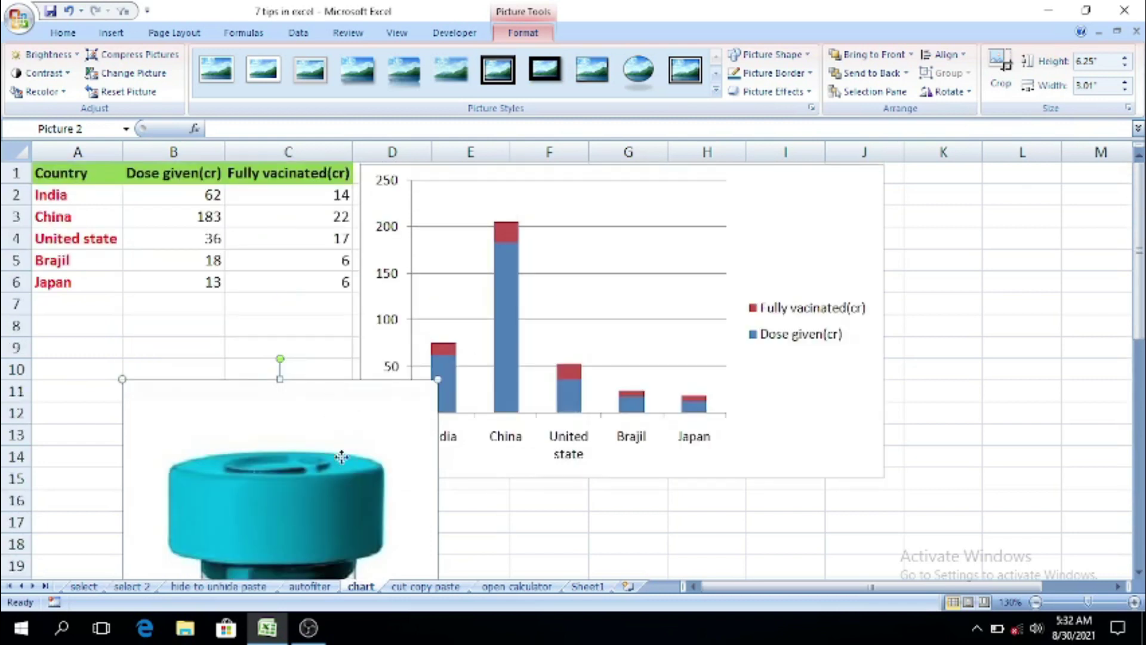
pyautogui.scroll(-1, 384, 512)
pyautogui.scroll(-1, 461, 519)
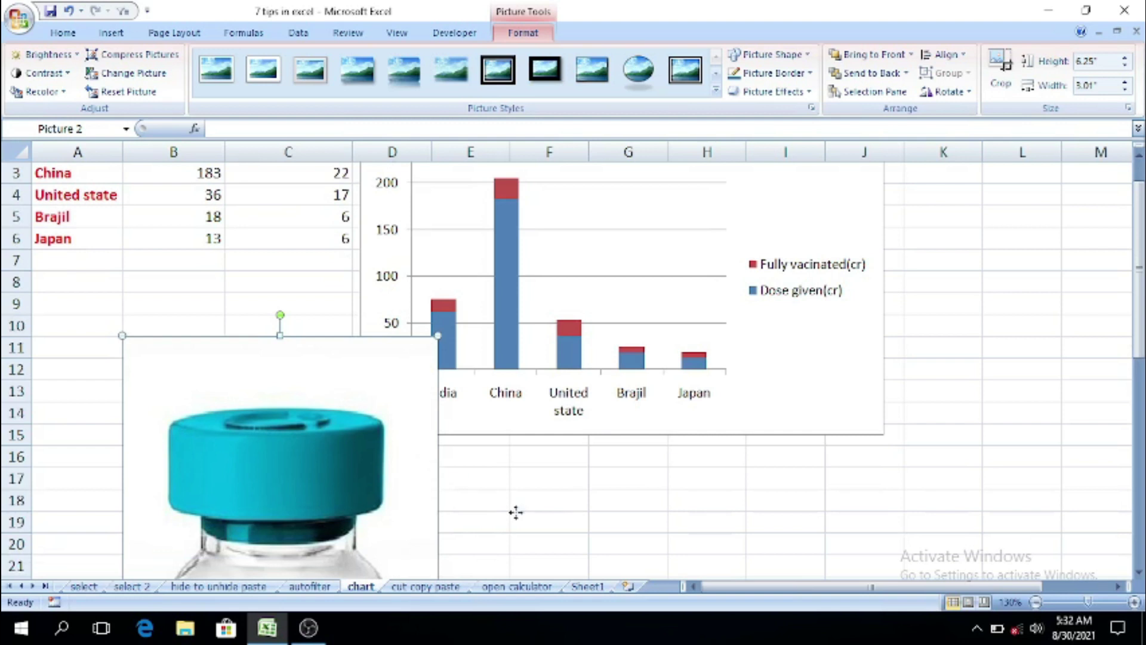
pyautogui.scroll(1, 516, 512)
pyautogui.click(449, 382)
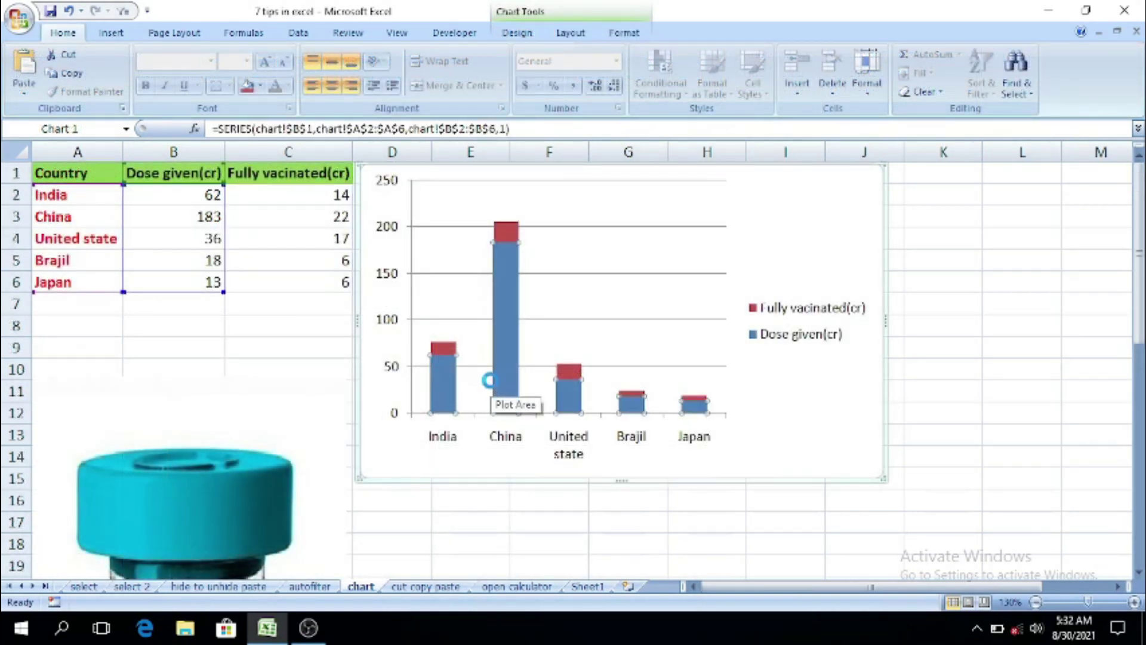
pyautogui.click(576, 318)
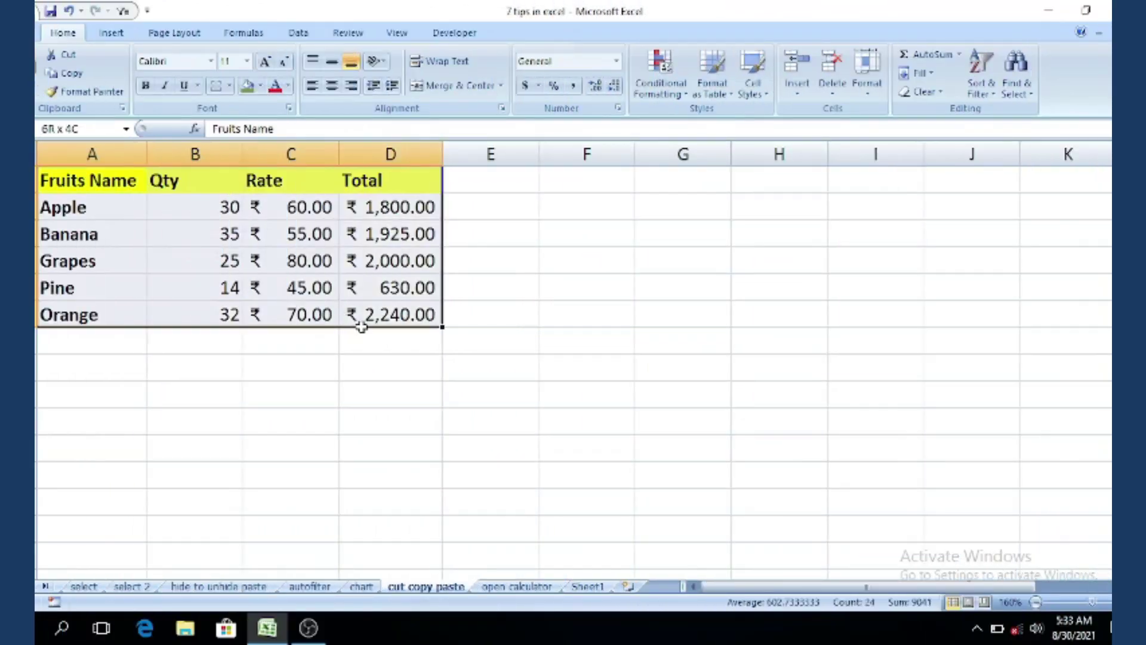
# - Copy the fruit table A1:D6 on the cut copy paste sheet to G1:J6 and deselect the copy
pyautogui.click(366, 335)
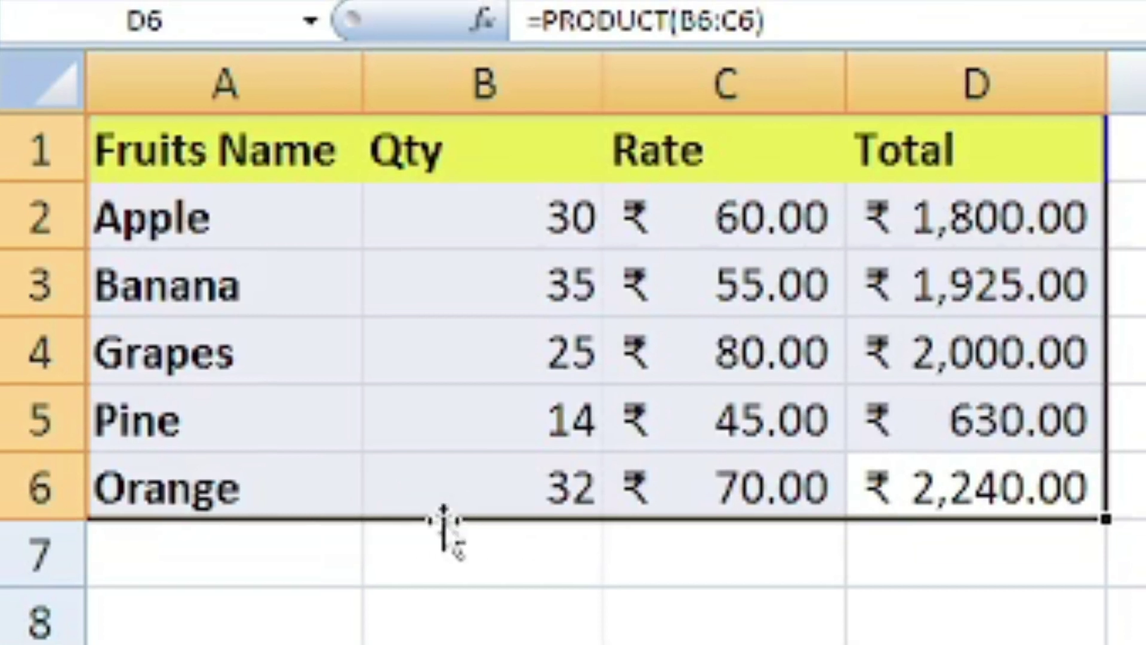
pyautogui.moveTo(444, 521); pyautogui.dragTo(161, 313)
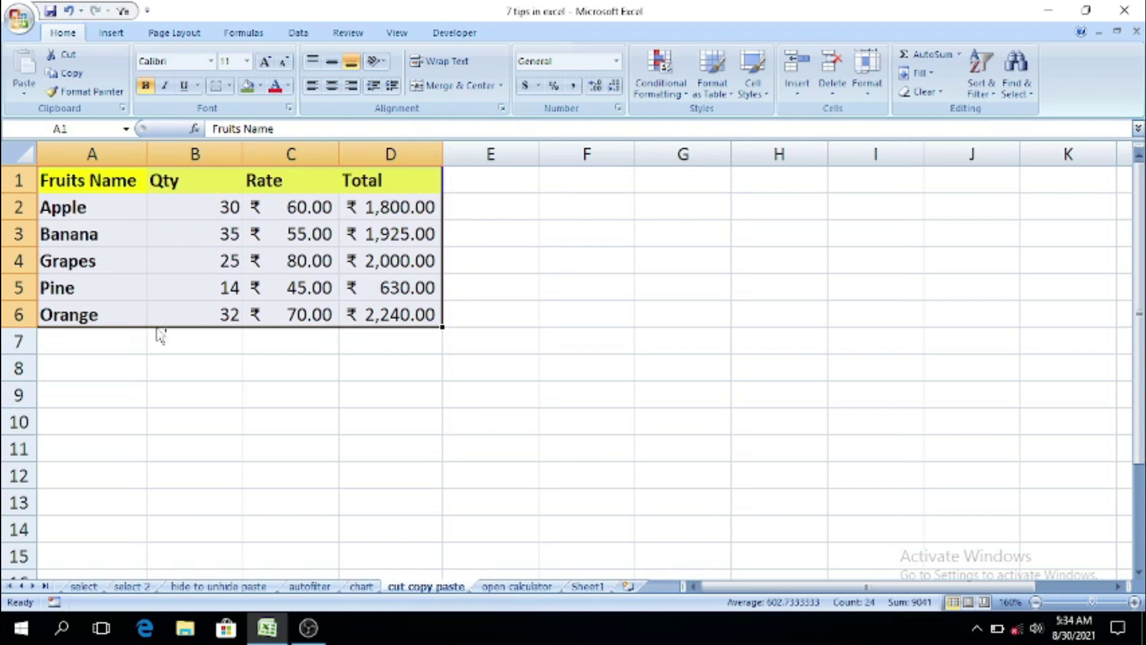
pyautogui.moveTo(160, 335); pyautogui.dragTo(748, 293)
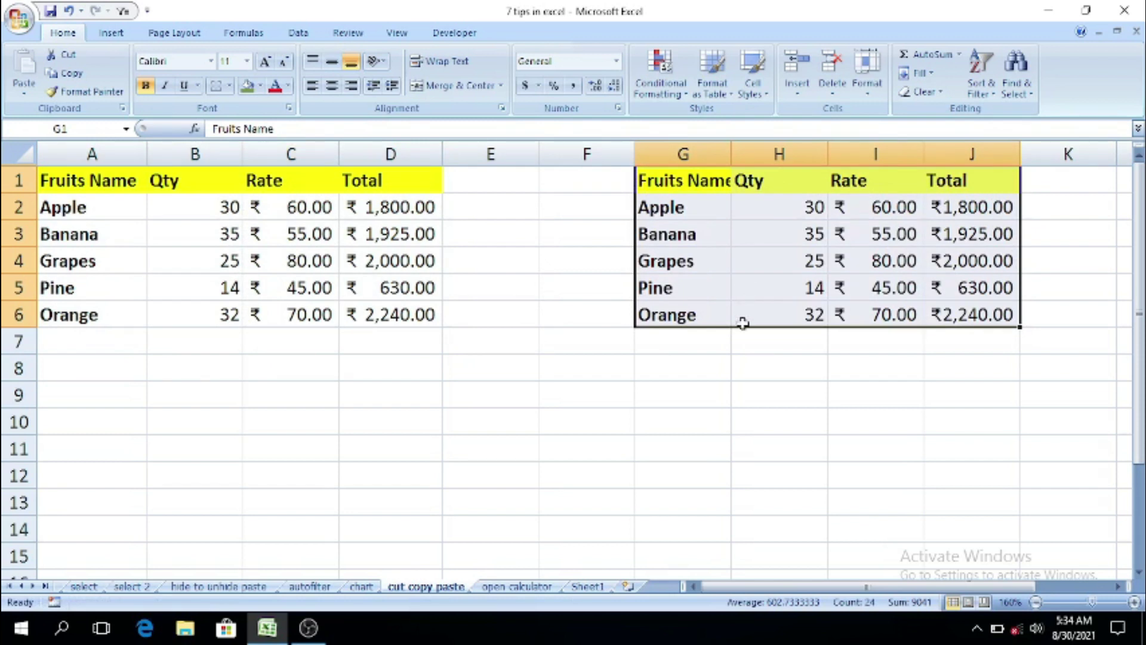
pyautogui.click(477, 481)
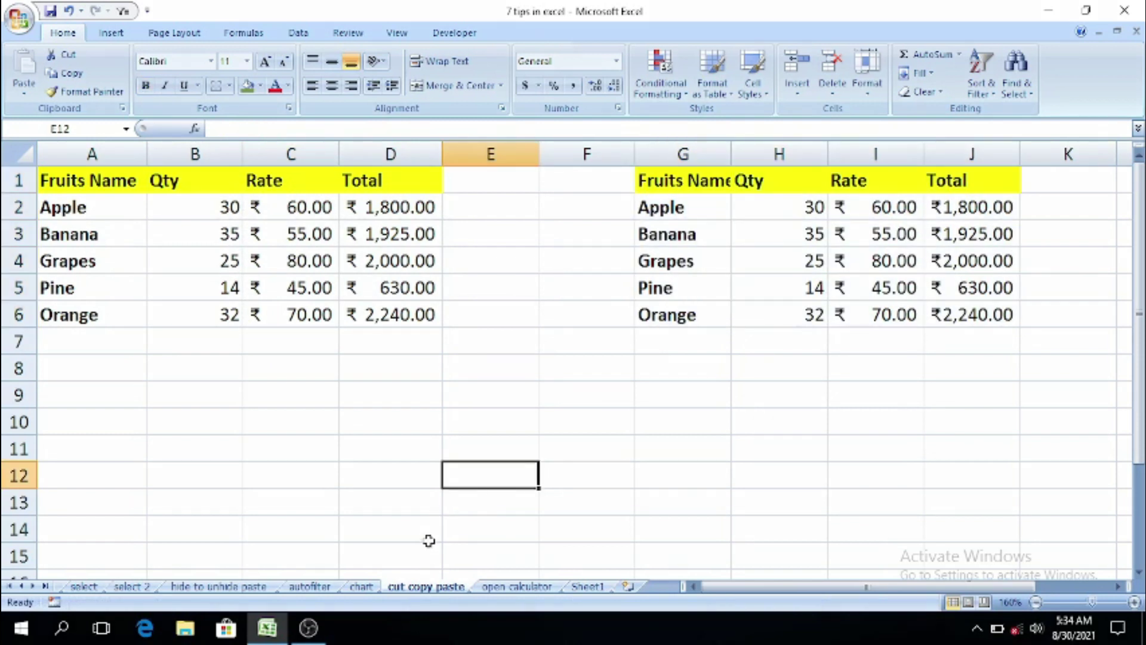
pyautogui.click(408, 507)
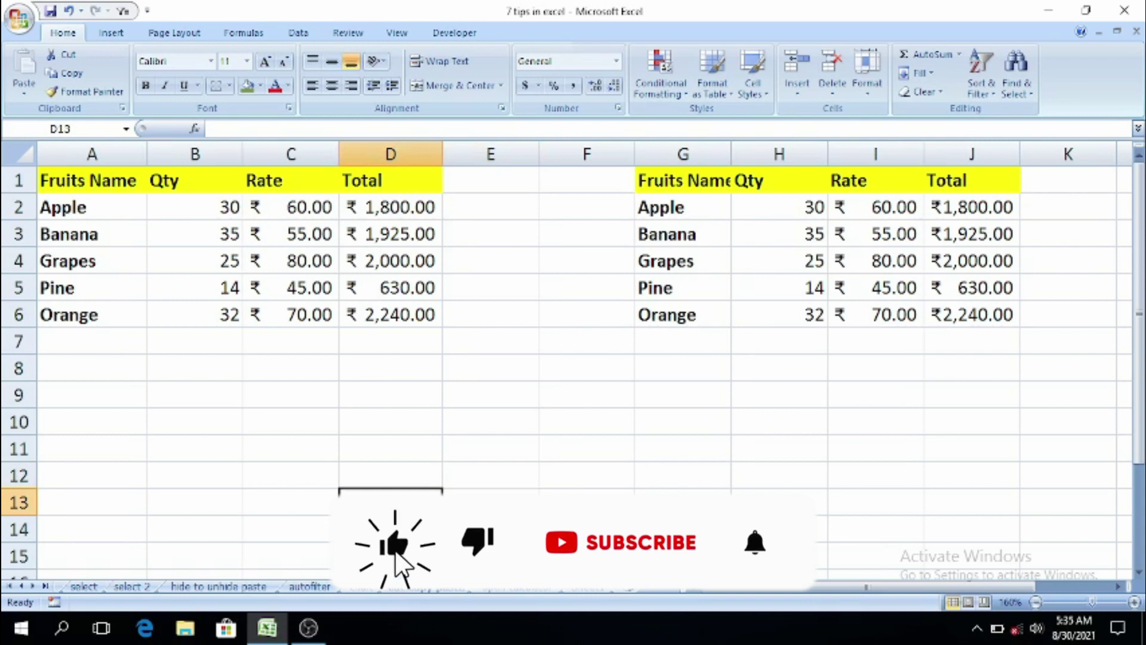